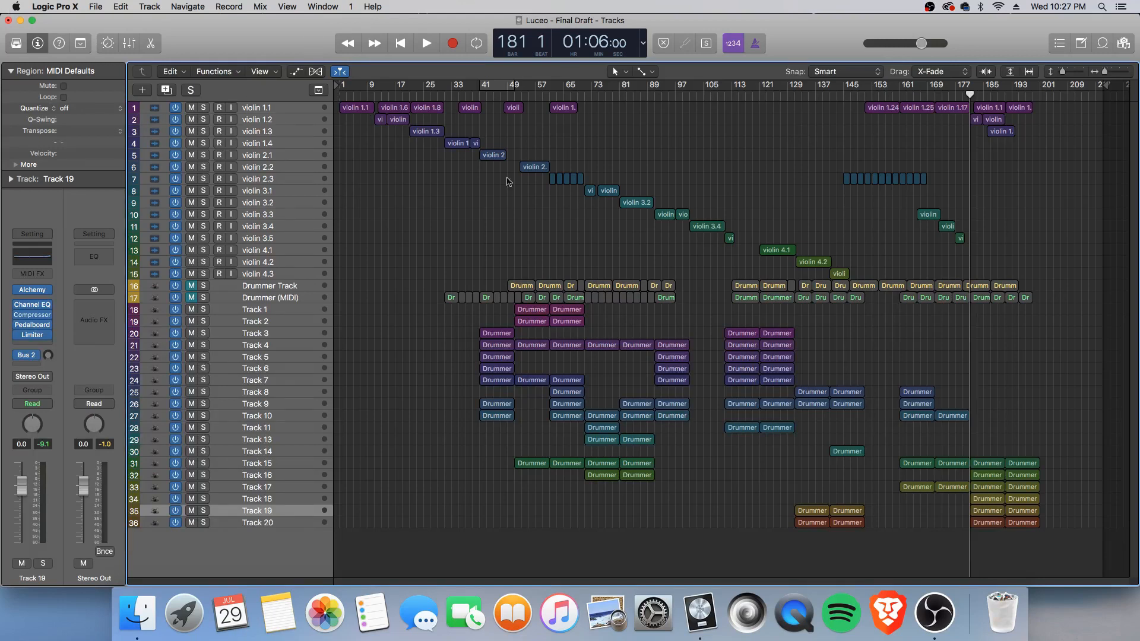
# Examine the arrangement by highlighting the violin regions and the Drummer MIDI regions on Track 1 through Track 20.
pyautogui.moveTo(1071, 265); pyautogui.dragTo(324, 108)
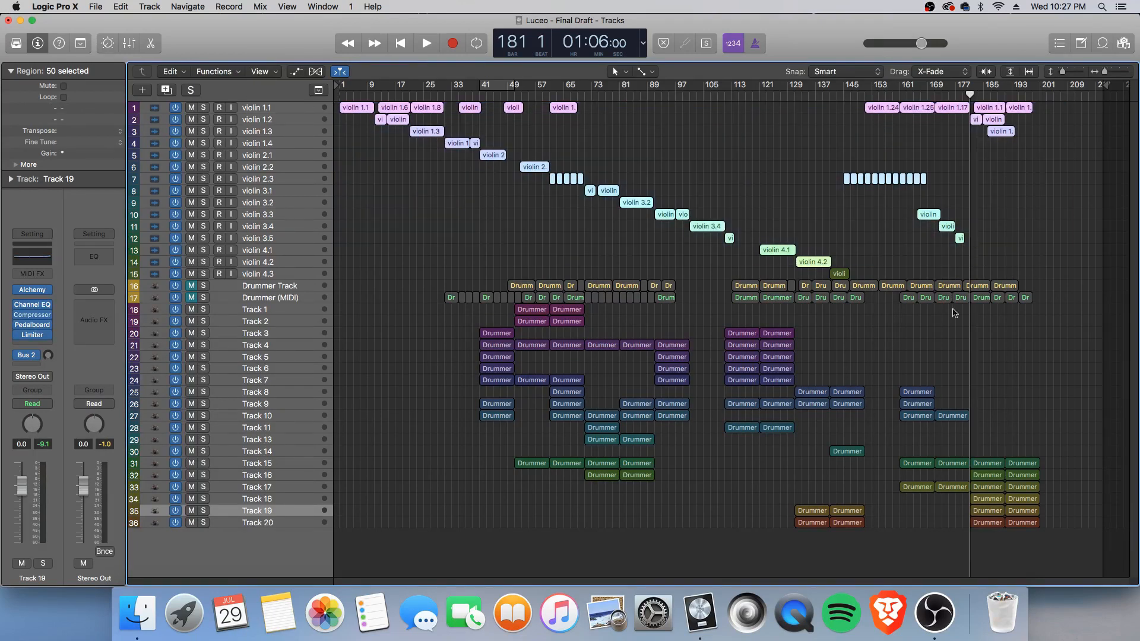
pyautogui.click(1065, 320)
pyautogui.moveTo(1066, 317); pyautogui.dragTo(394, 273)
pyautogui.moveTo(415, 310); pyautogui.dragTo(1102, 545)
pyautogui.click(870, 542)
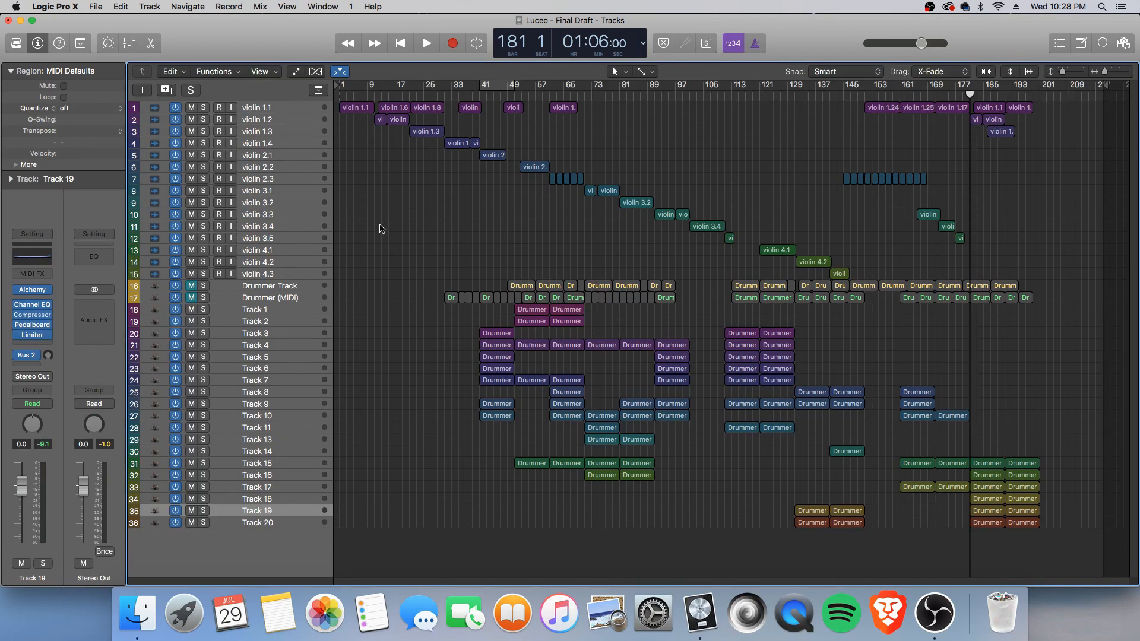
pyautogui.moveTo(1048, 267); pyautogui.dragTo(309, 106)
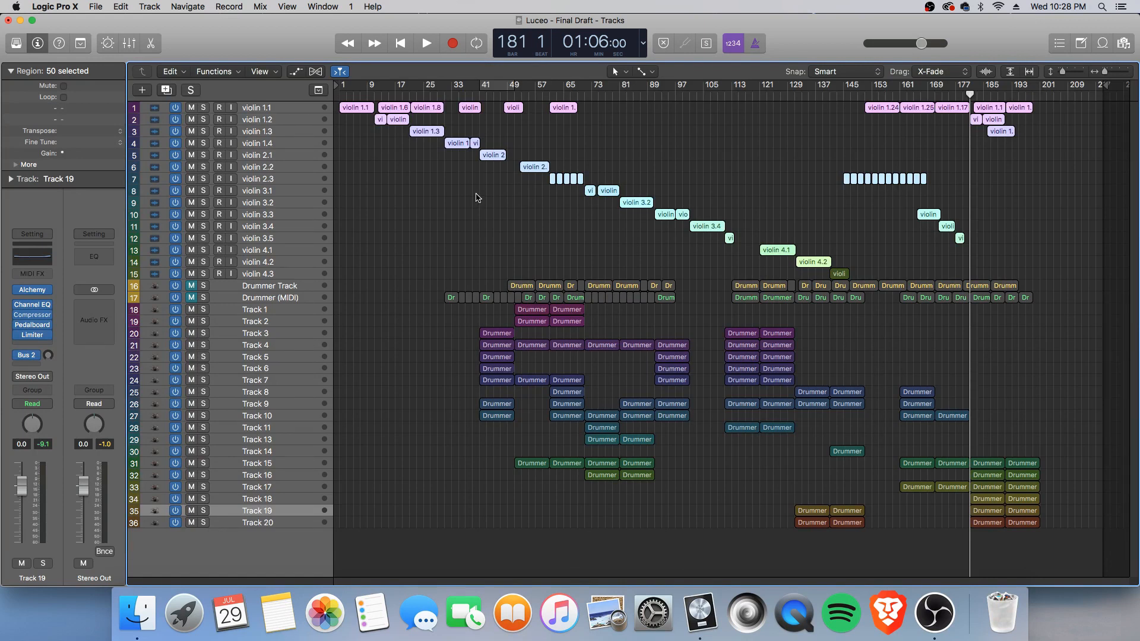
pyautogui.moveTo(1048, 549); pyautogui.dragTo(343, 306)
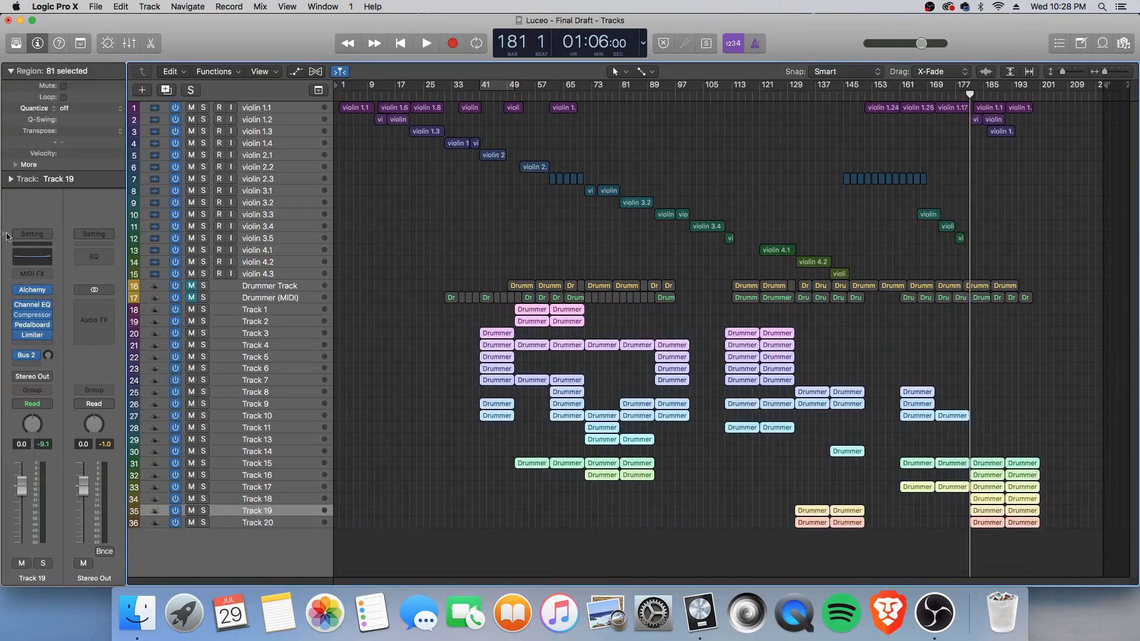
# Open Track 19's Alchemy instrument to view its preset, close it, and deselect all regions.
pyautogui.click(33, 291)
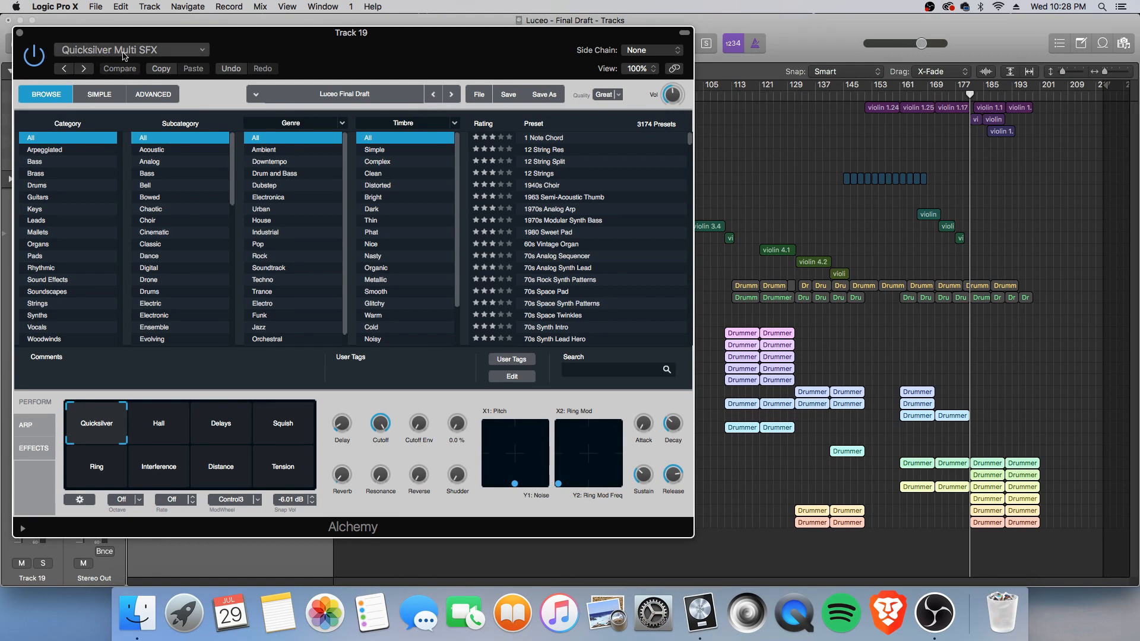
pyautogui.click(20, 34)
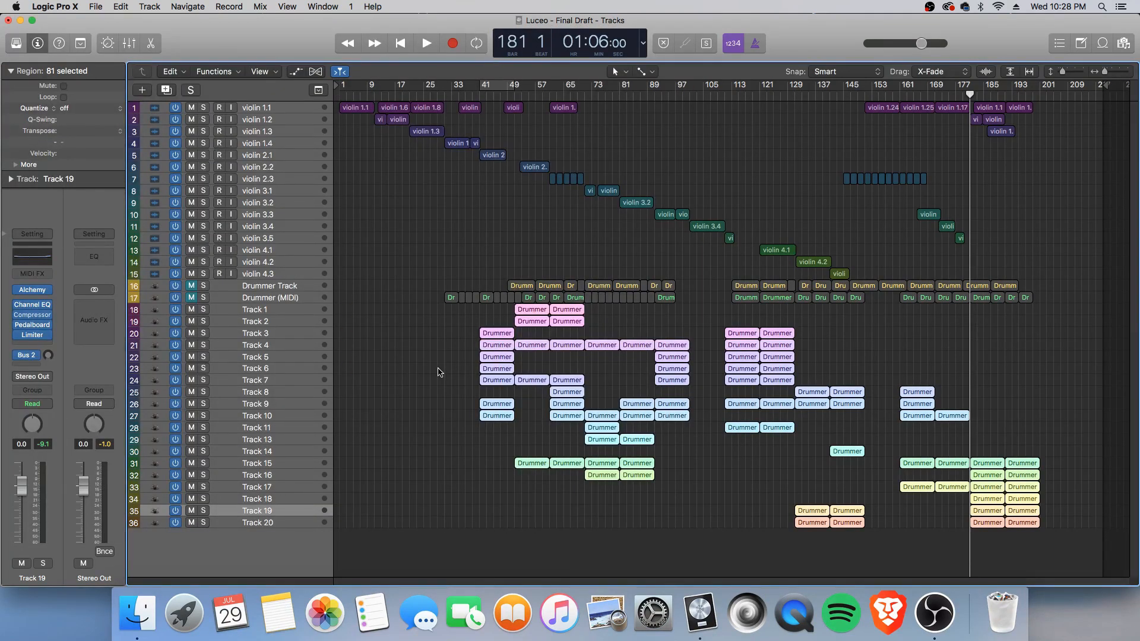
pyautogui.click(490, 538)
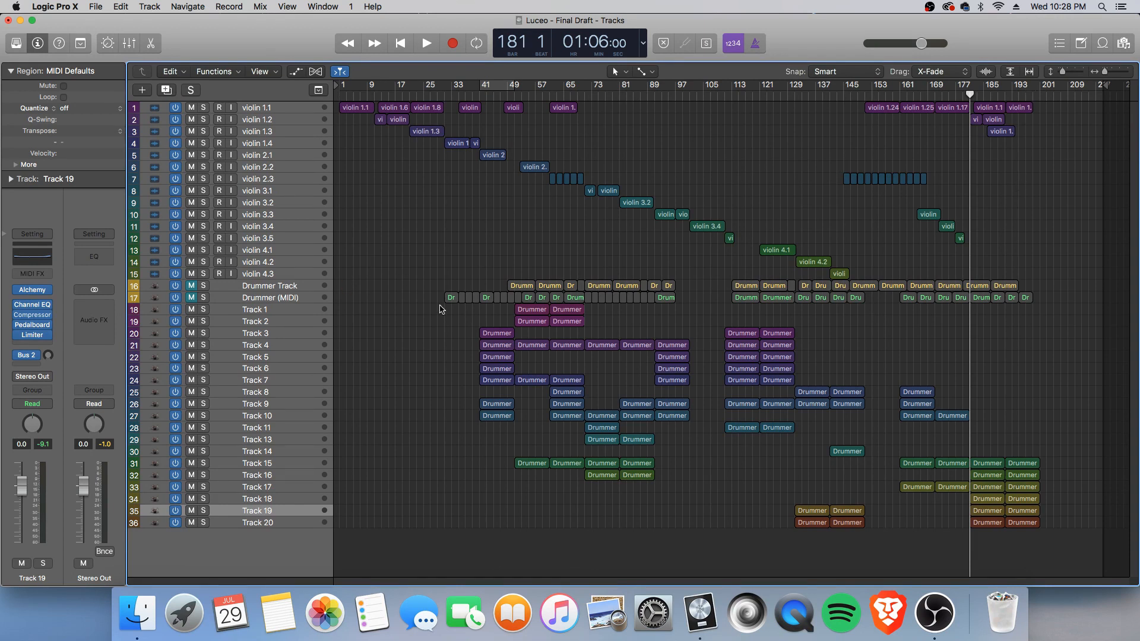
# Solo the Drummer Track and play it from bar 49, dismissing any alert that interrupts playback.
pyautogui.click(261, 285)
pyautogui.moveTo(1062, 71); pyautogui.dragTo(1070, 72)
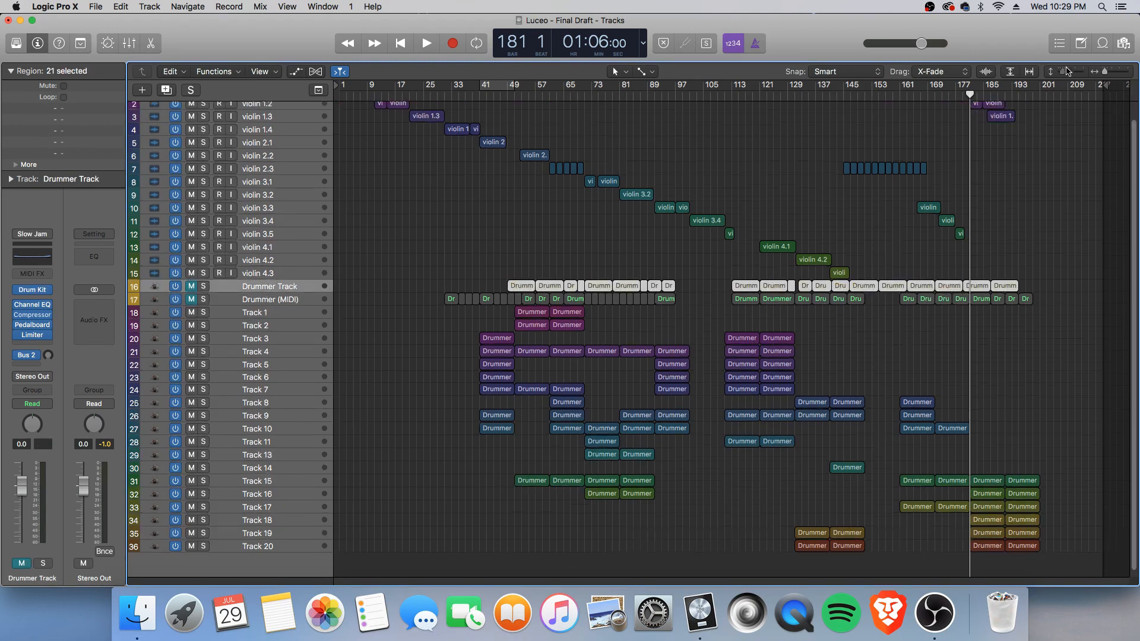
pyautogui.scroll(-3, 451, 297)
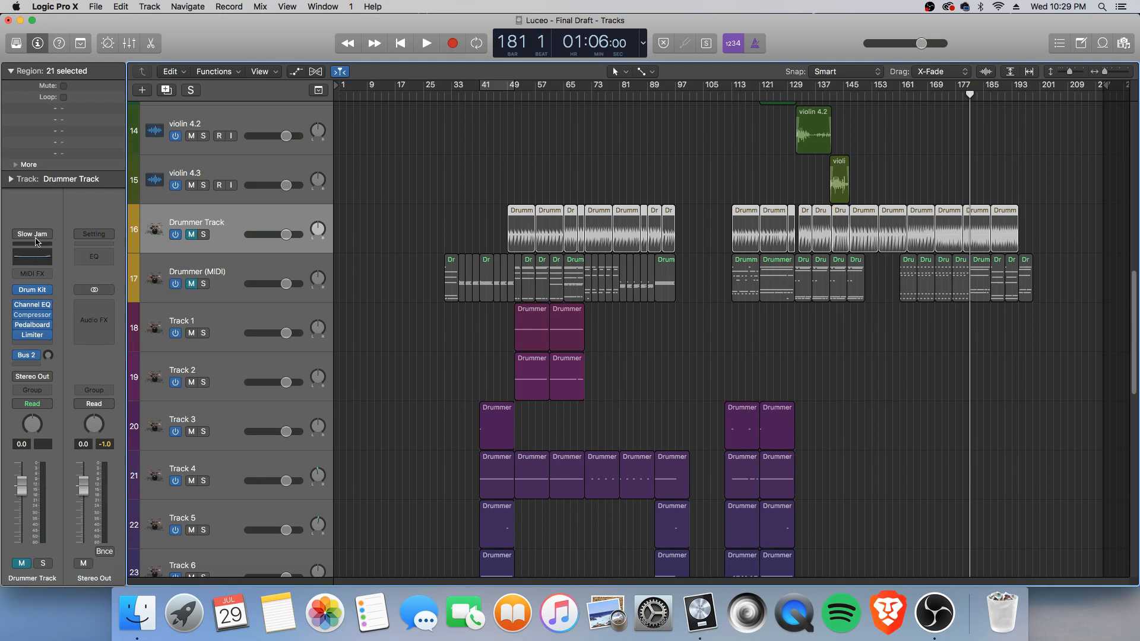
pyautogui.click(496, 229)
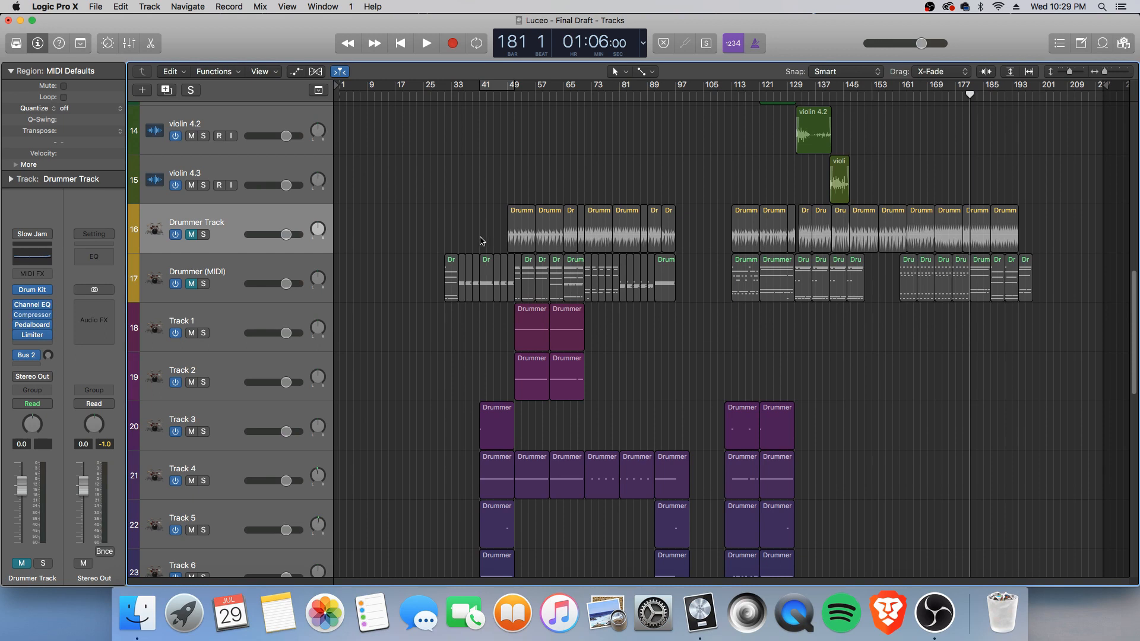
pyautogui.moveTo(1105, 71); pyautogui.dragTo(1115, 73)
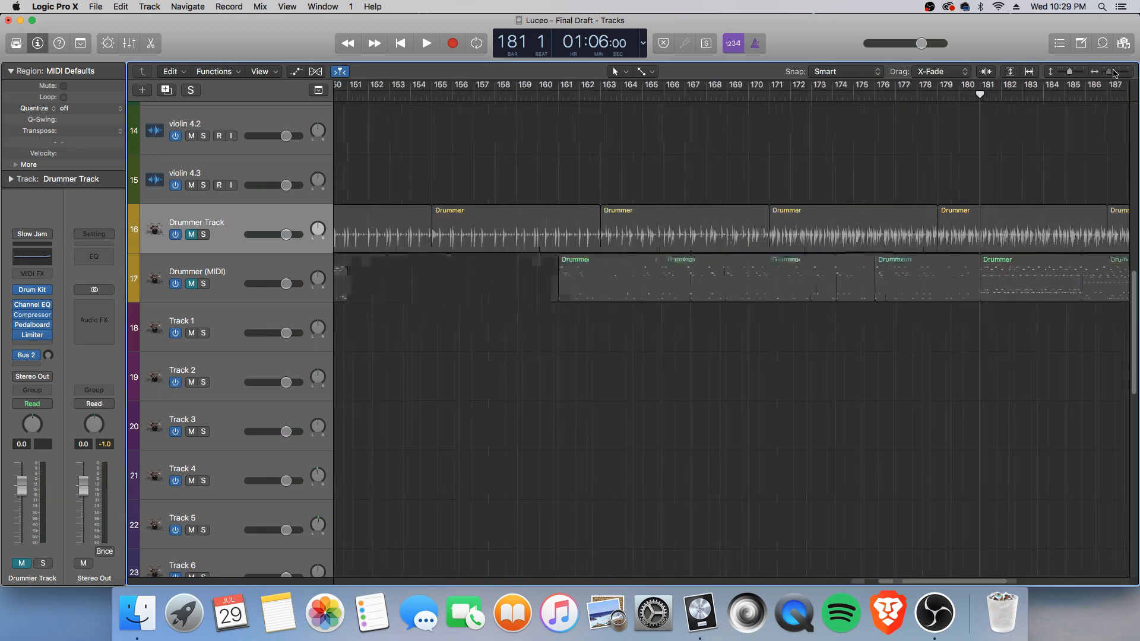
pyautogui.moveTo(898, 586); pyautogui.dragTo(525, 558)
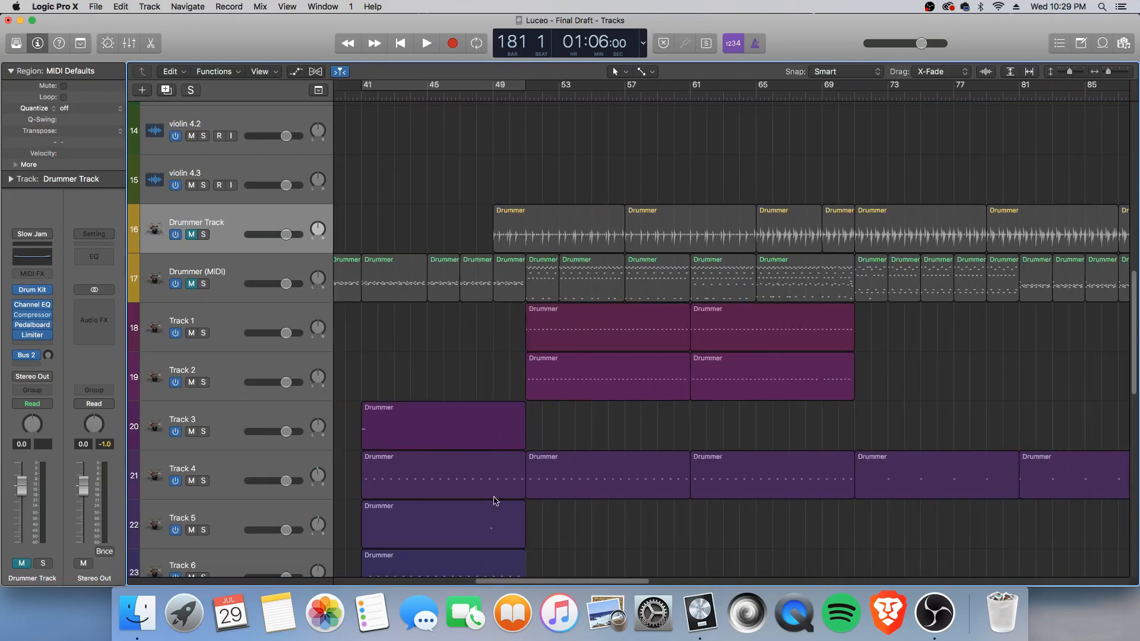
pyautogui.click(204, 235)
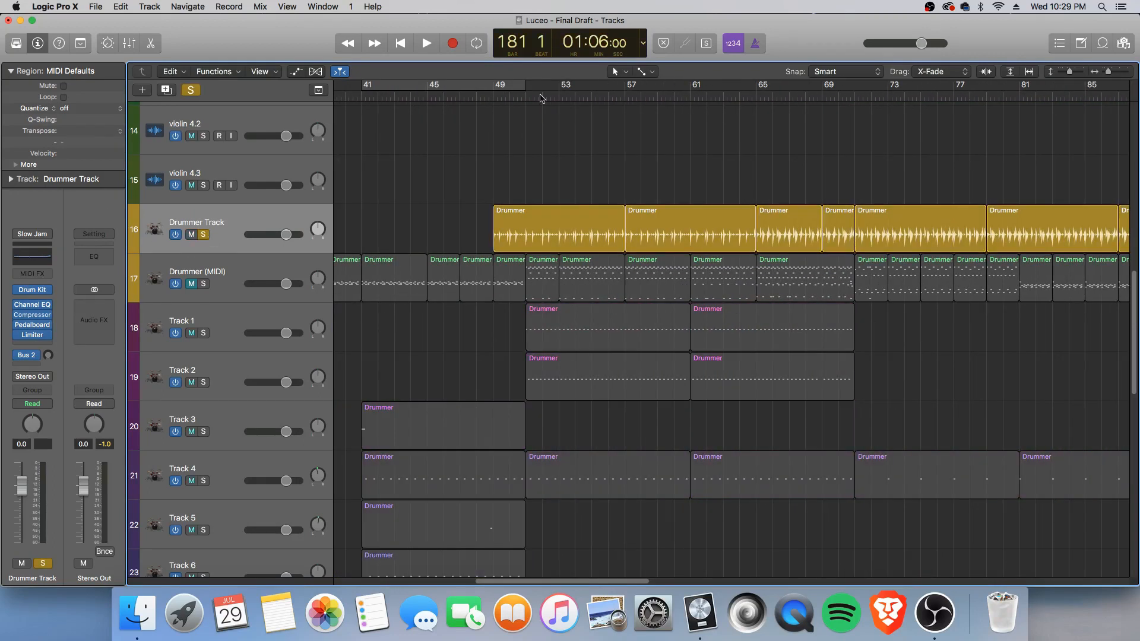
pyautogui.click(492, 96)
pyautogui.press('space')
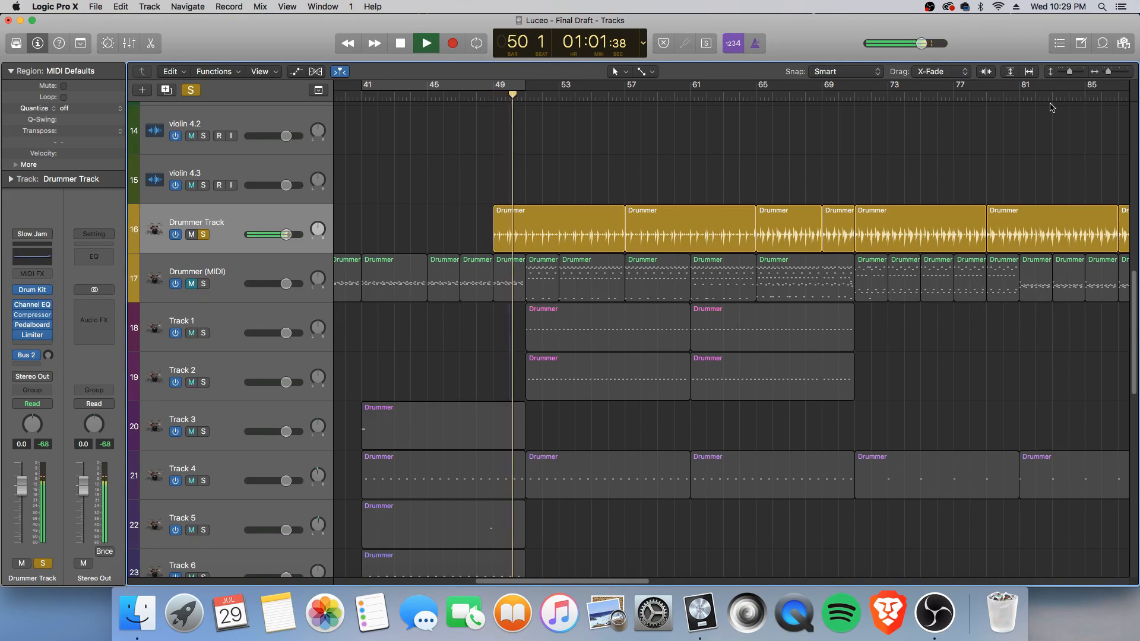
pyautogui.moveTo(1109, 72); pyautogui.dragTo(1103, 73)
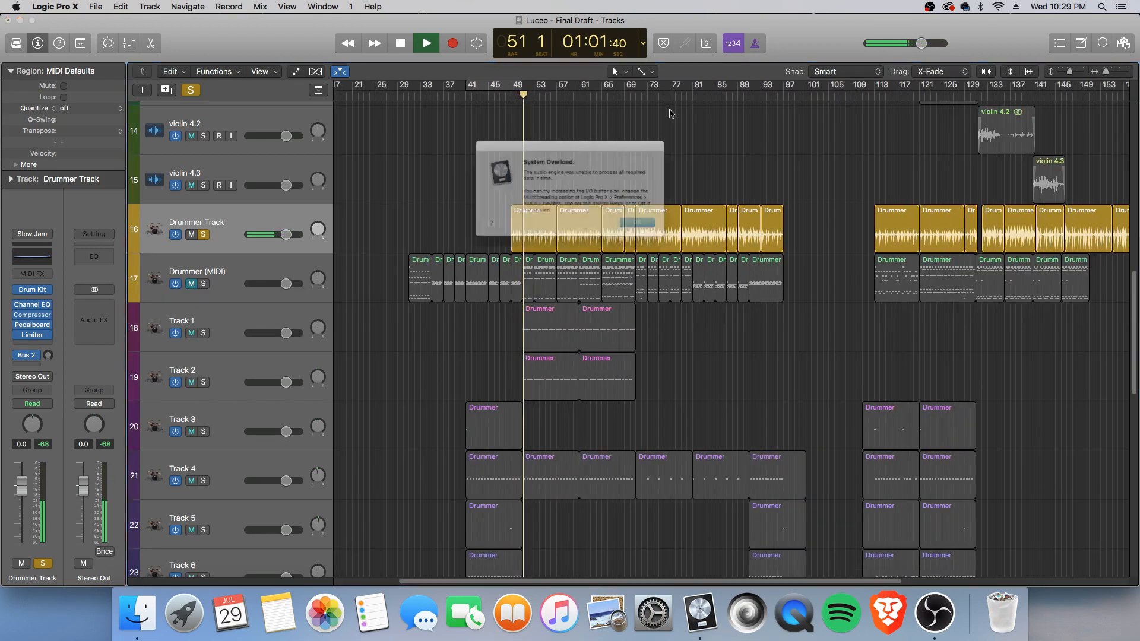
pyautogui.click(657, 231)
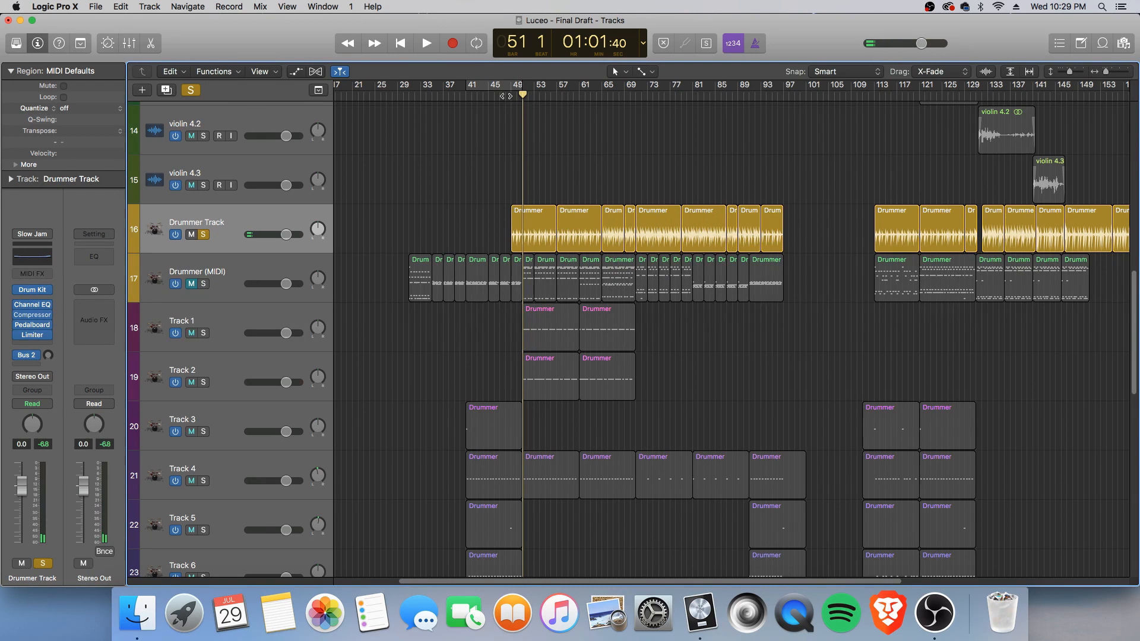
# Play the soloed Drummer Track again from bar 49, skipping ahead to around bars 65, 90 and 113.
pyautogui.click(505, 95)
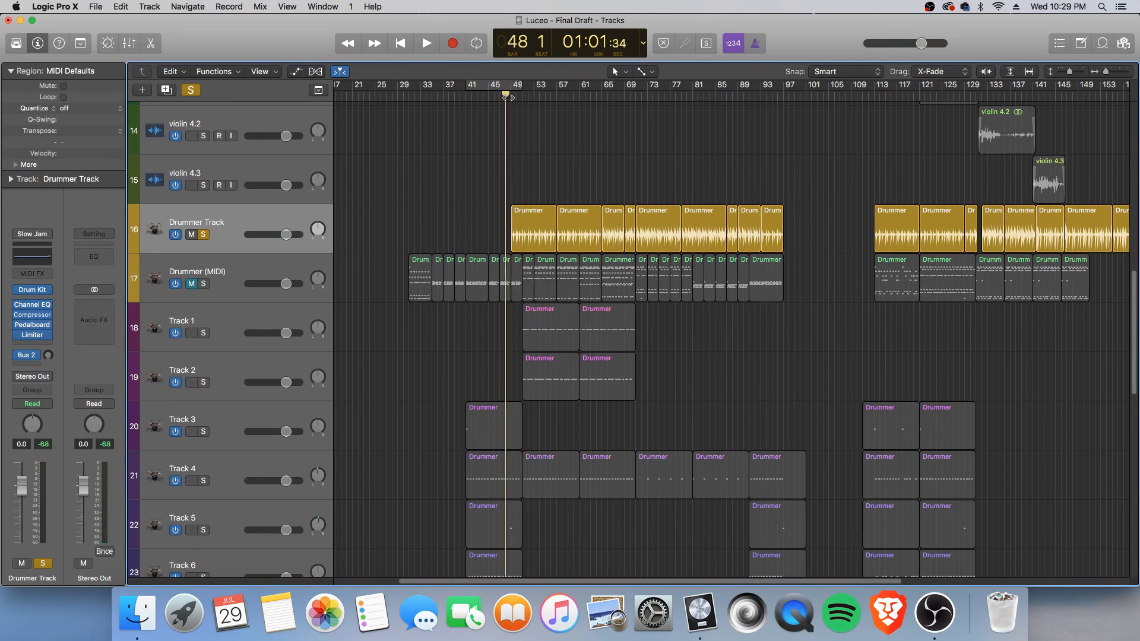
pyautogui.moveTo(506, 95); pyautogui.dragTo(511, 95)
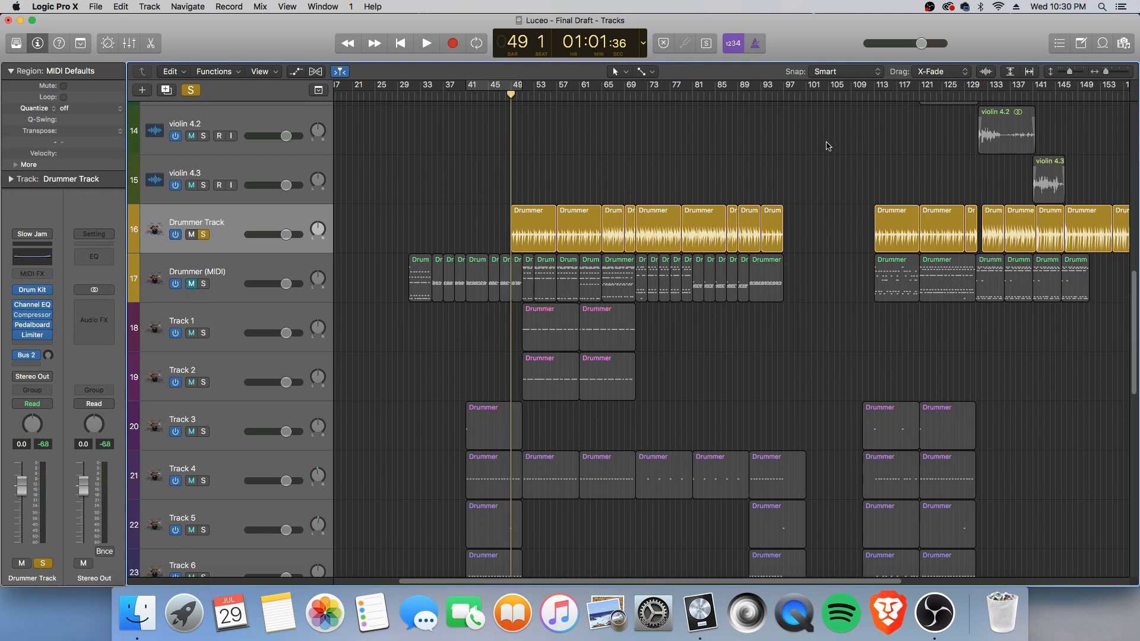
pyautogui.press('space')
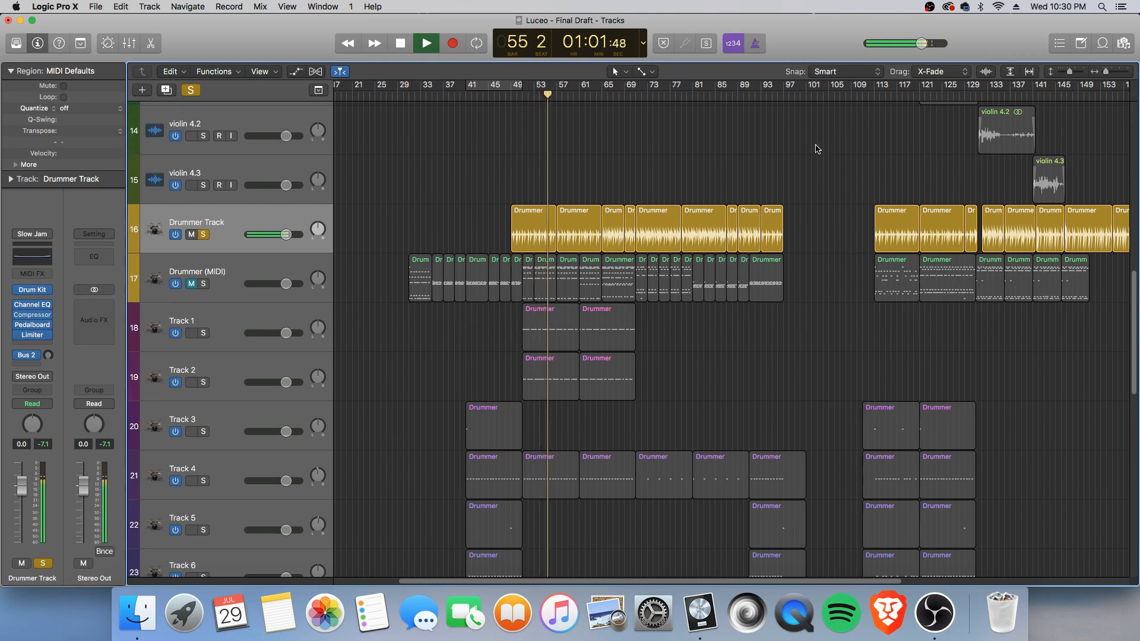
pyautogui.click(604, 95)
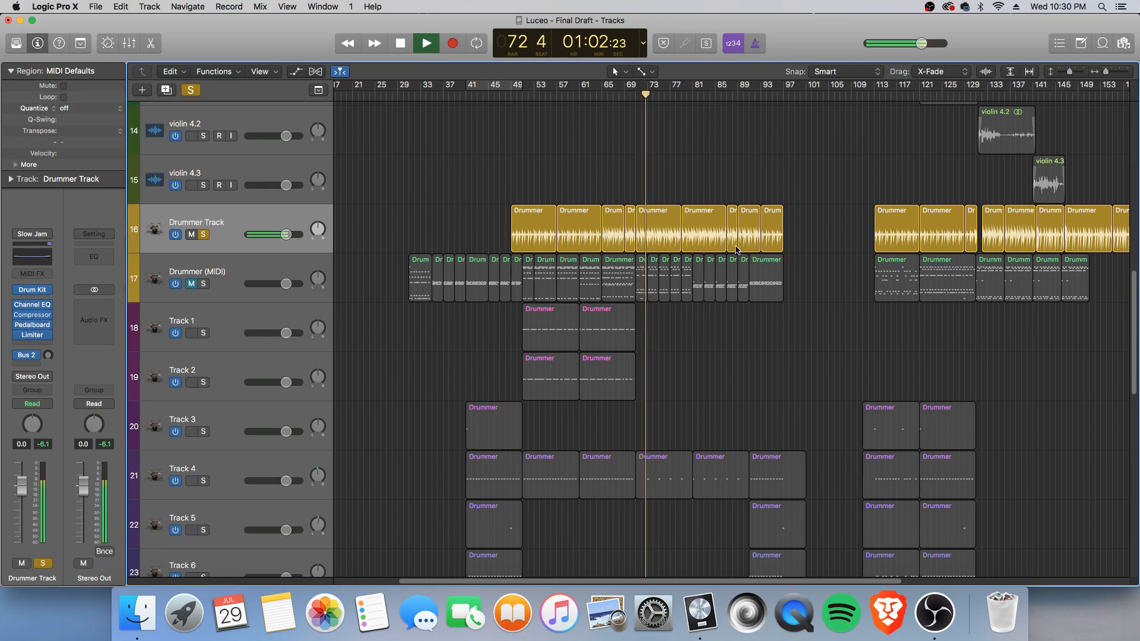
pyautogui.click(747, 94)
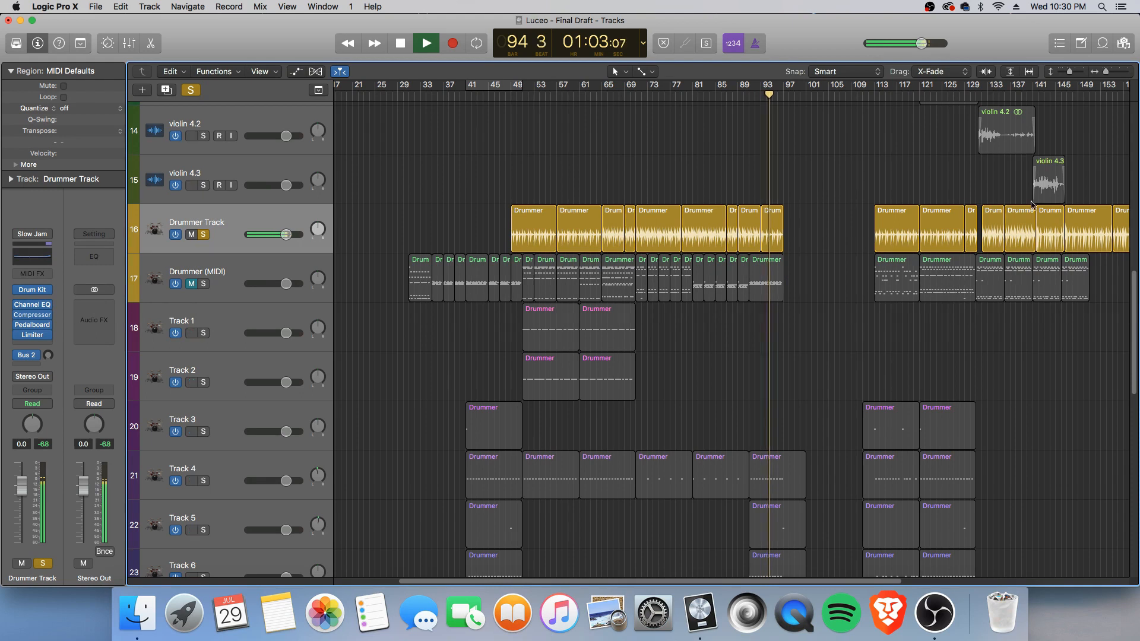
pyautogui.click(875, 96)
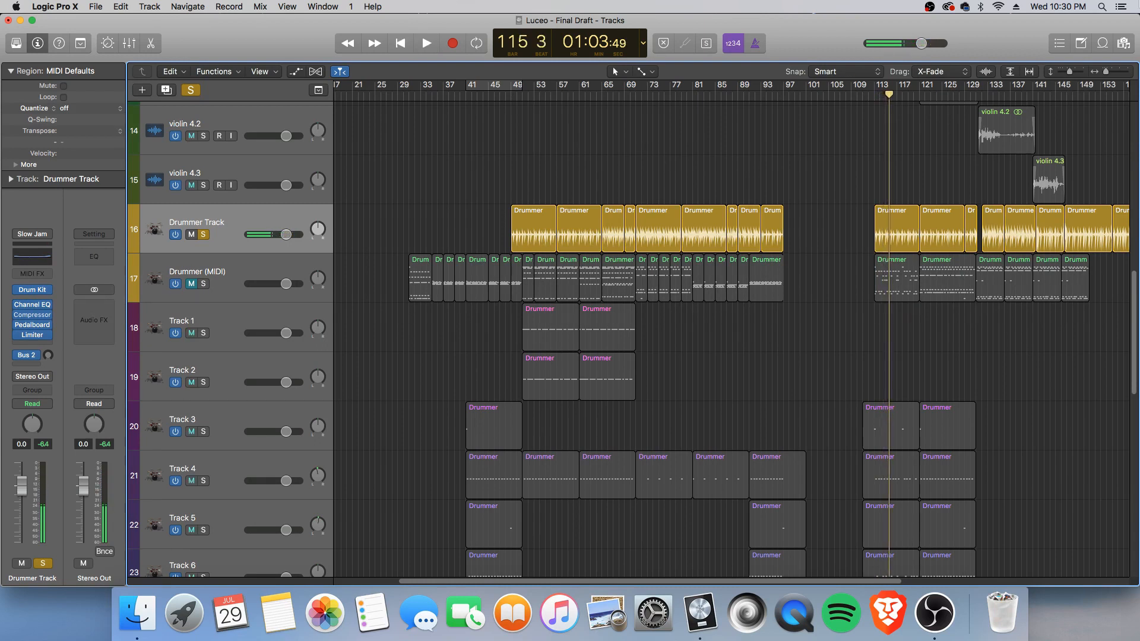
# Duplicate the Drummer Track with its settings and copy all its regions onto the new track at the same bars.
pyautogui.moveTo(1107, 72); pyautogui.dragTo(1104, 73)
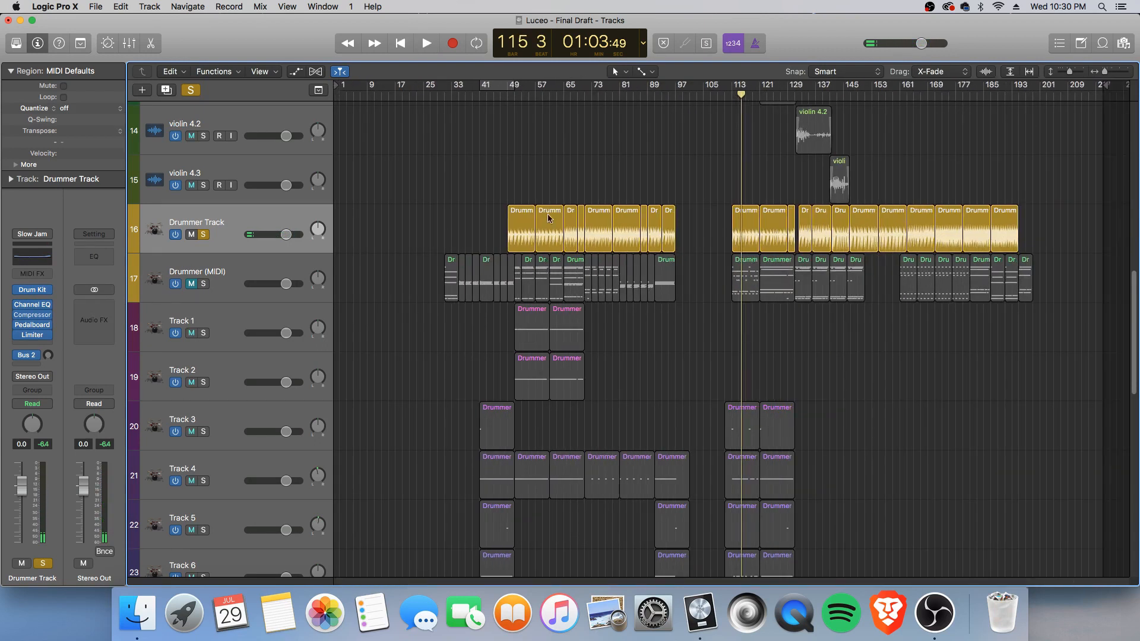
pyautogui.scroll(5, 380, 249)
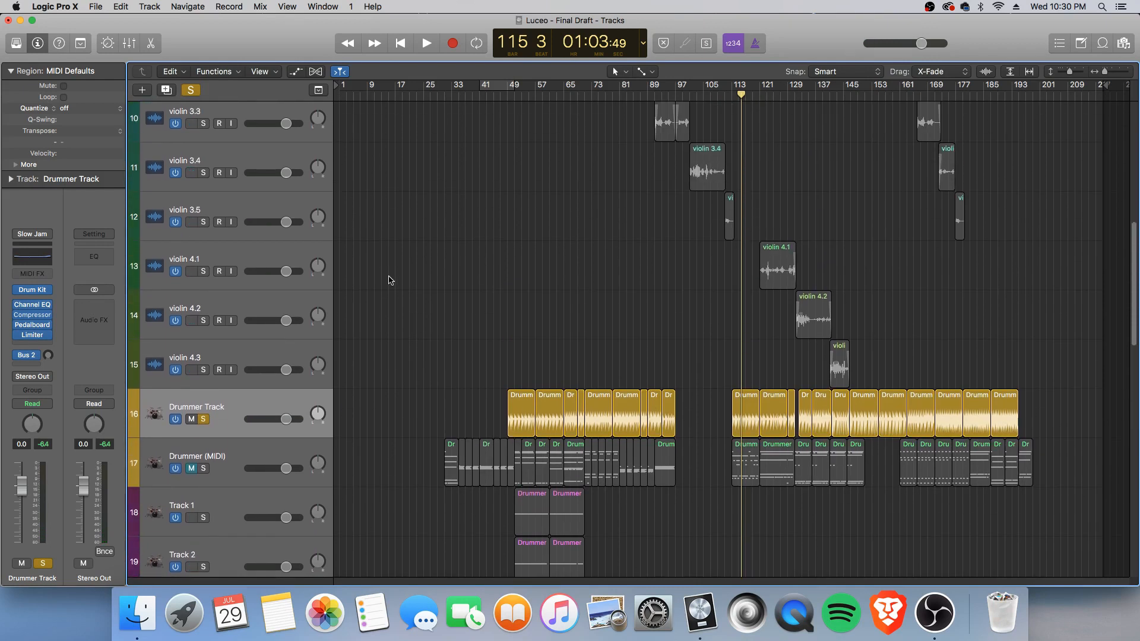
pyautogui.scroll(-5, 469, 247)
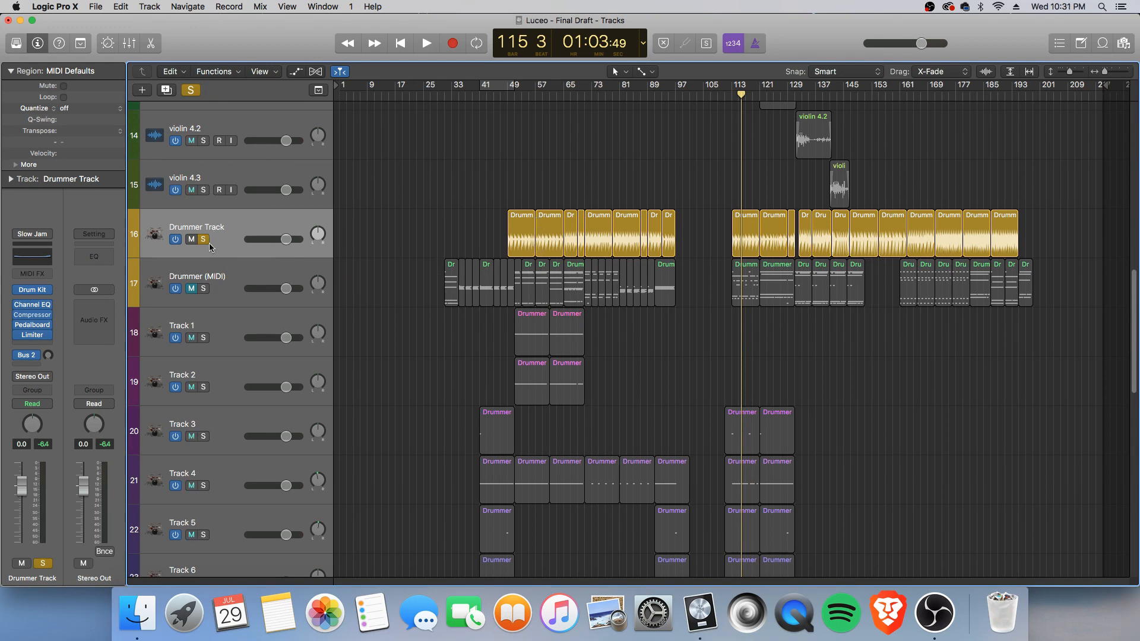
pyautogui.click(245, 223)
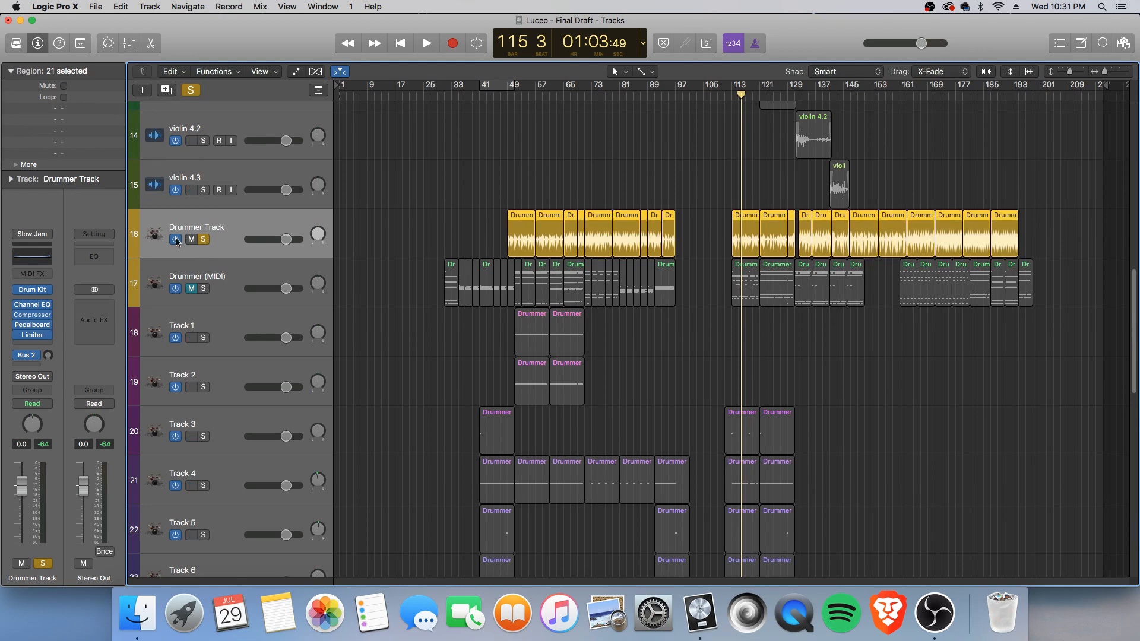
pyautogui.press('super+d')
pyautogui.moveTo(459, 227); pyautogui.dragTo(1125, 235)
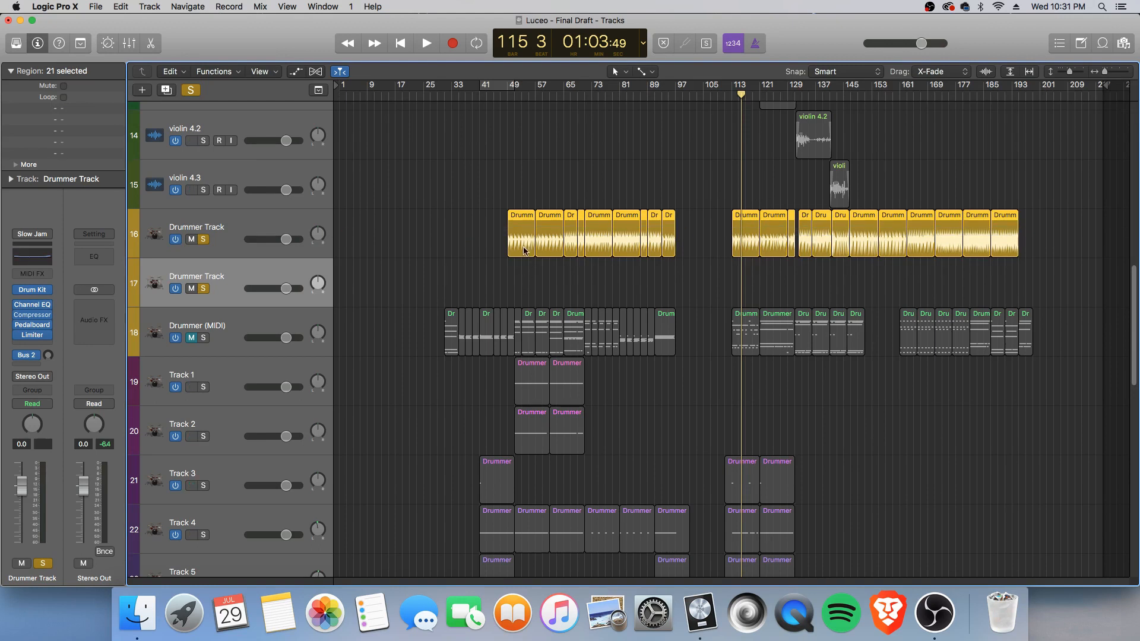
pyautogui.moveTo(520, 252); pyautogui.dragTo(522, 274)
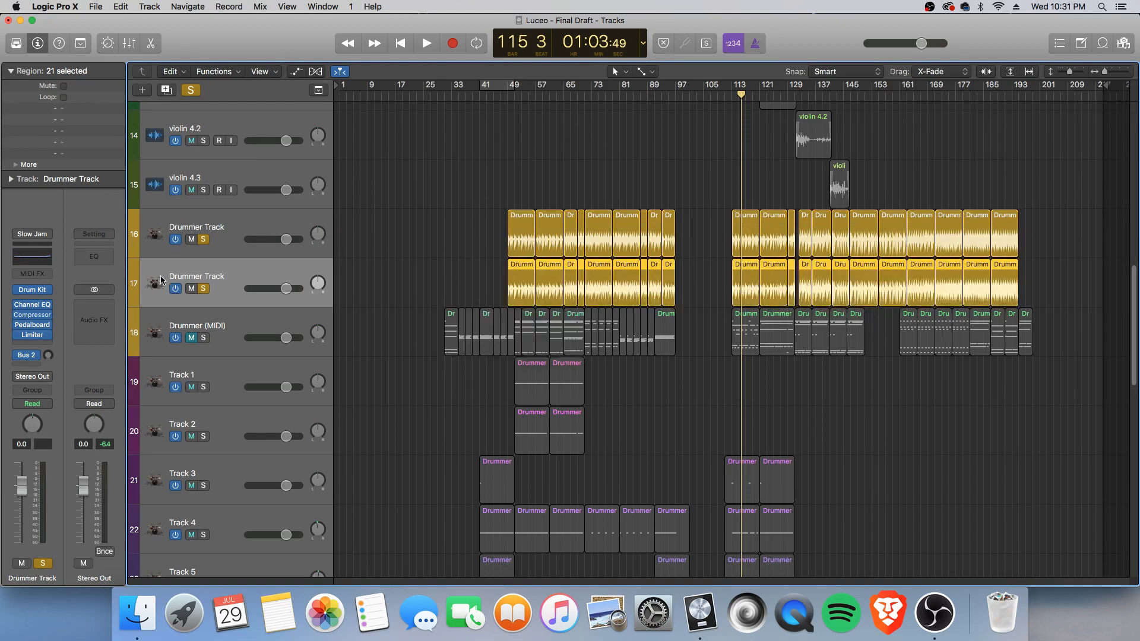
# With the original Drummer Track unsoloed, convert the duplicate's regions to MIDI regions and delete the duplicate track.
pyautogui.click(204, 240)
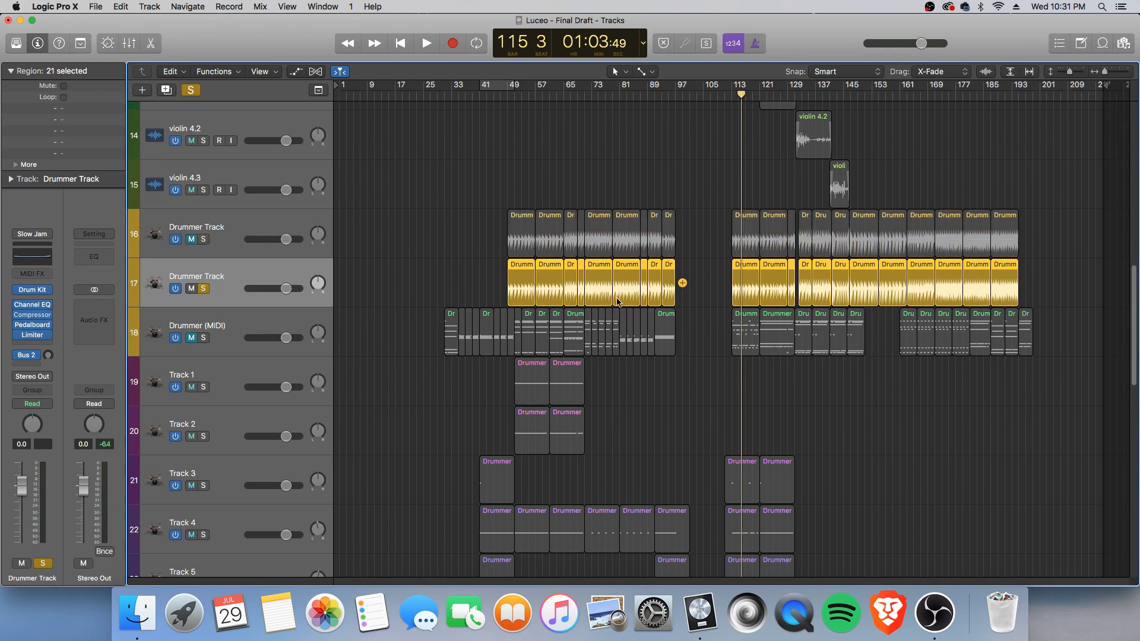
pyautogui.rightClick(546, 268)
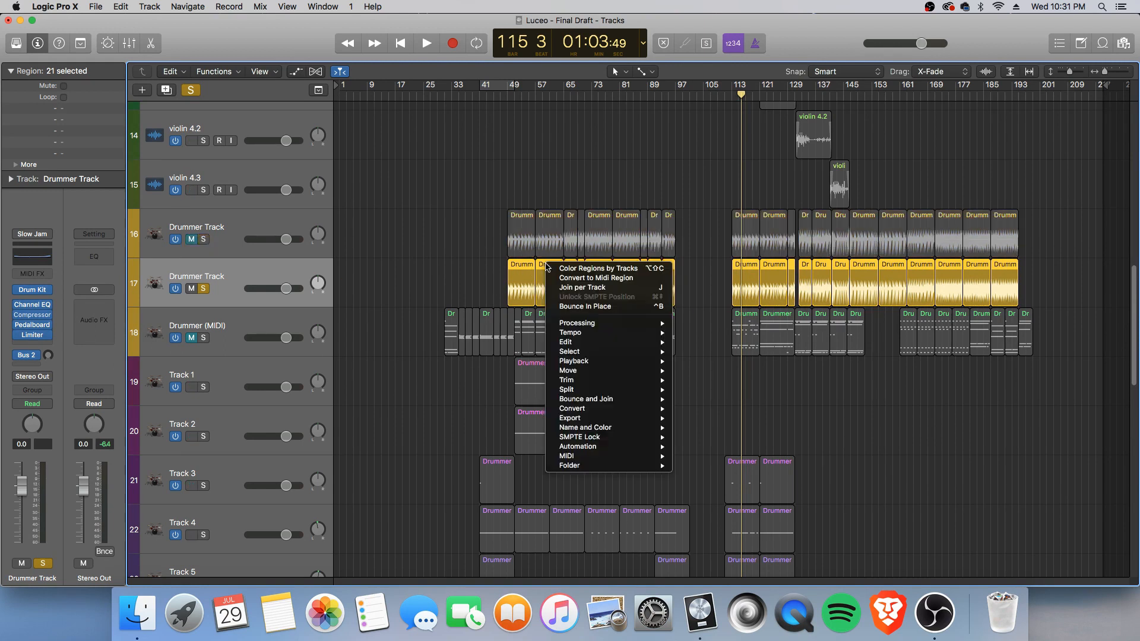
pyautogui.click(584, 278)
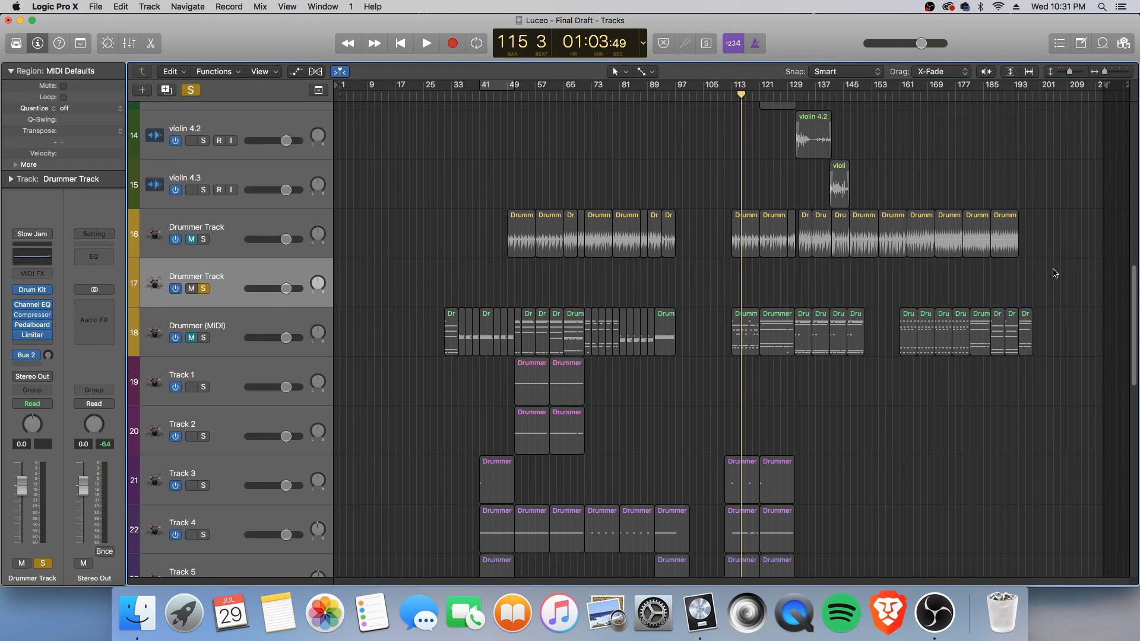
pyautogui.press('super+BackSpace')
# Toggle the original Drummer Track's mute off and back on, and solo the Drummer (MIDI) track.
pyautogui.click(235, 225)
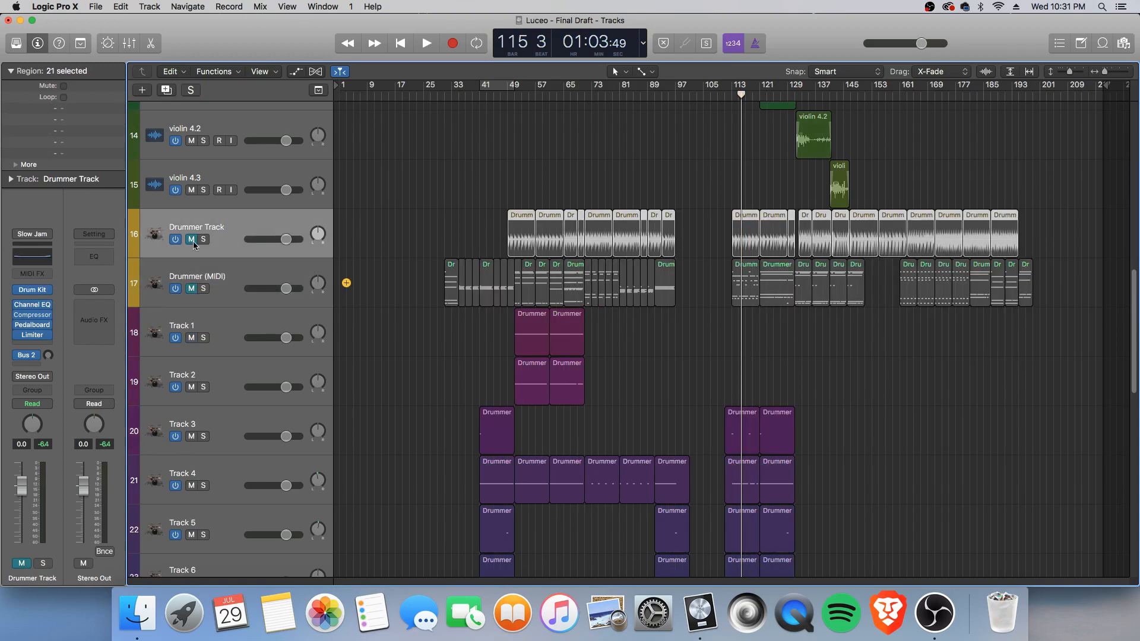
pyautogui.click(191, 239)
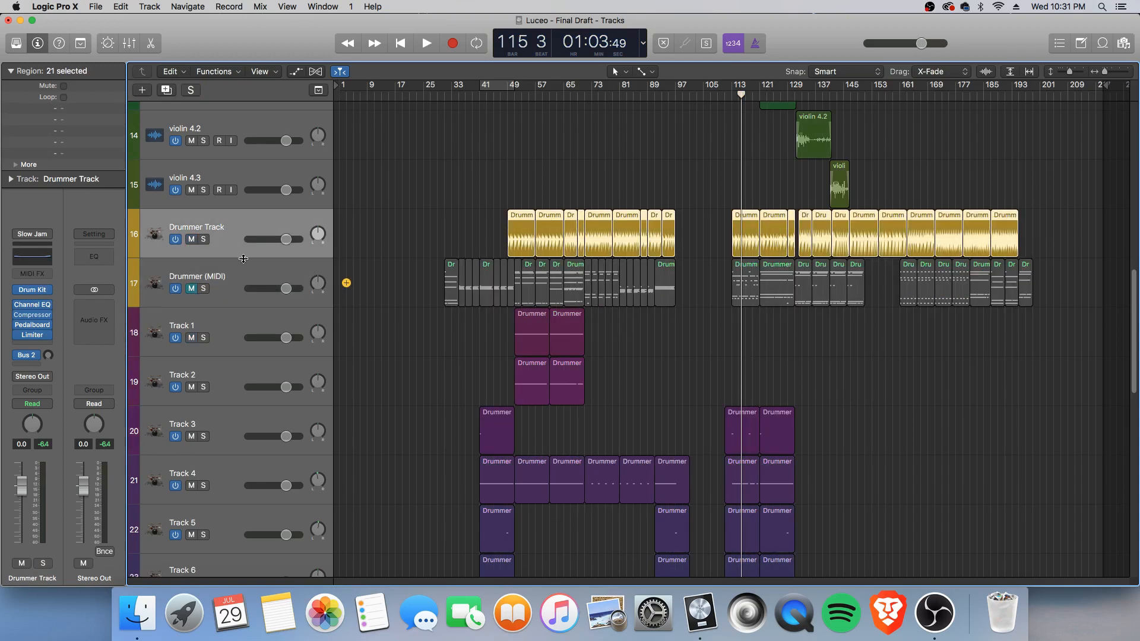
pyautogui.click(190, 240)
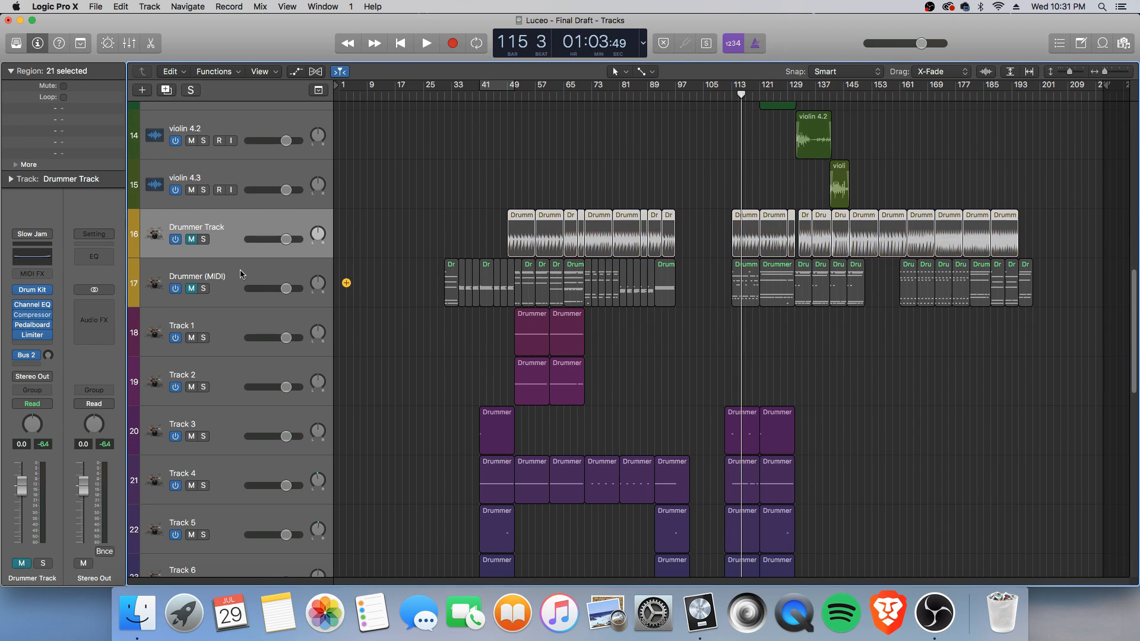
pyautogui.click(201, 293)
pyautogui.click(203, 289)
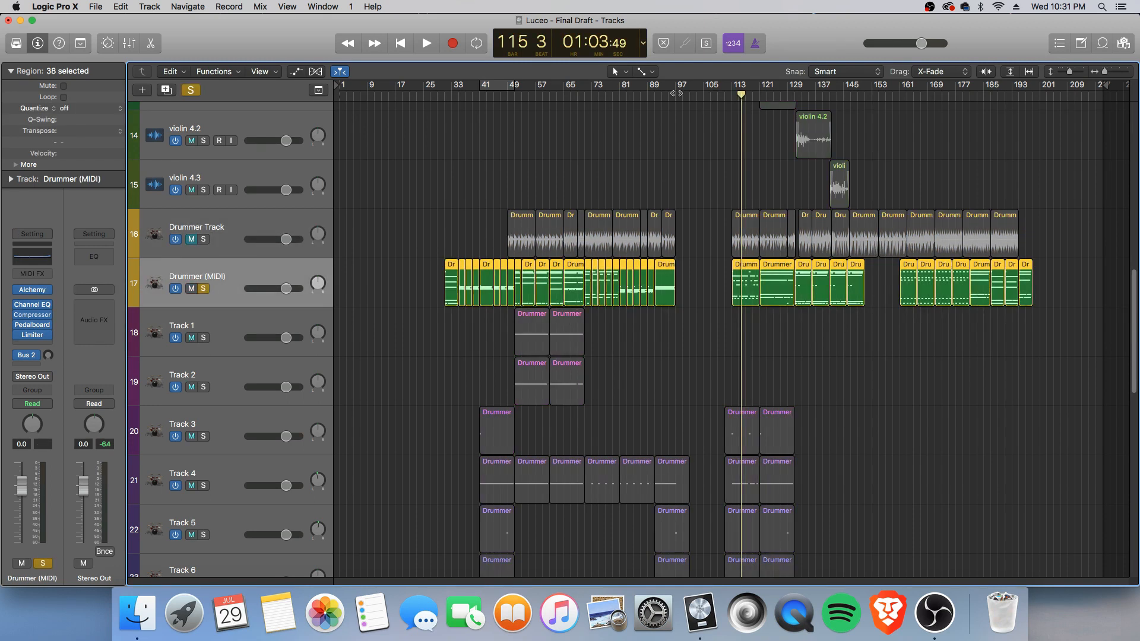
# Play the soloed Drummer (MIDI) track from bar 49 and examine all its regions' notes in an enlarged Piano Roll.
pyautogui.doubleClick(507, 99)
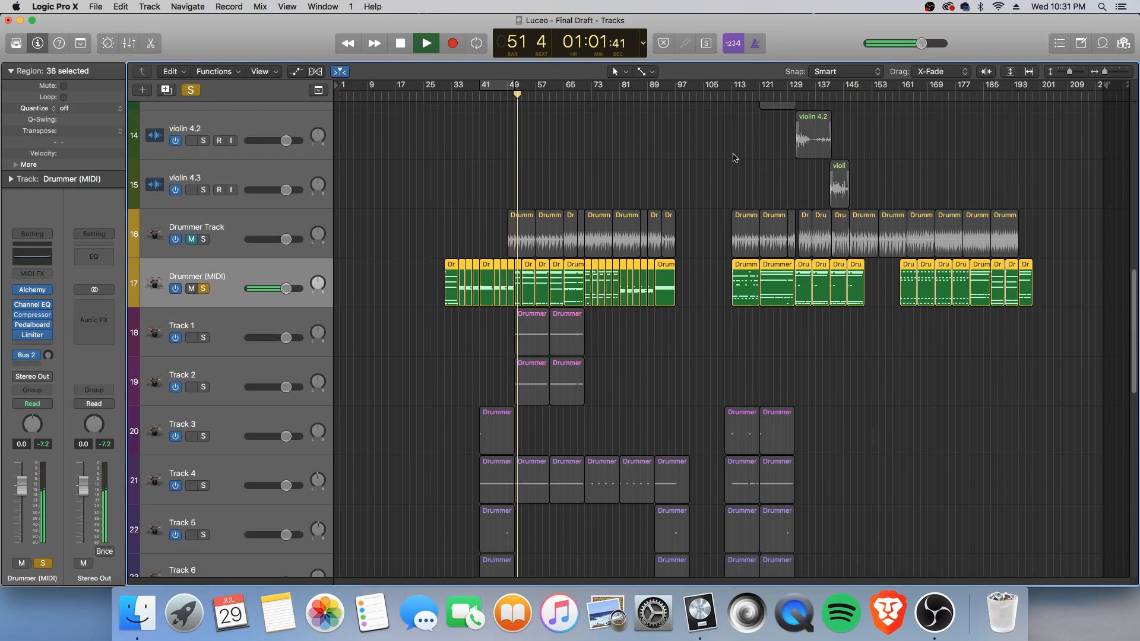
pyautogui.moveTo(404, 282); pyautogui.dragTo(1058, 275)
pyautogui.press('p')
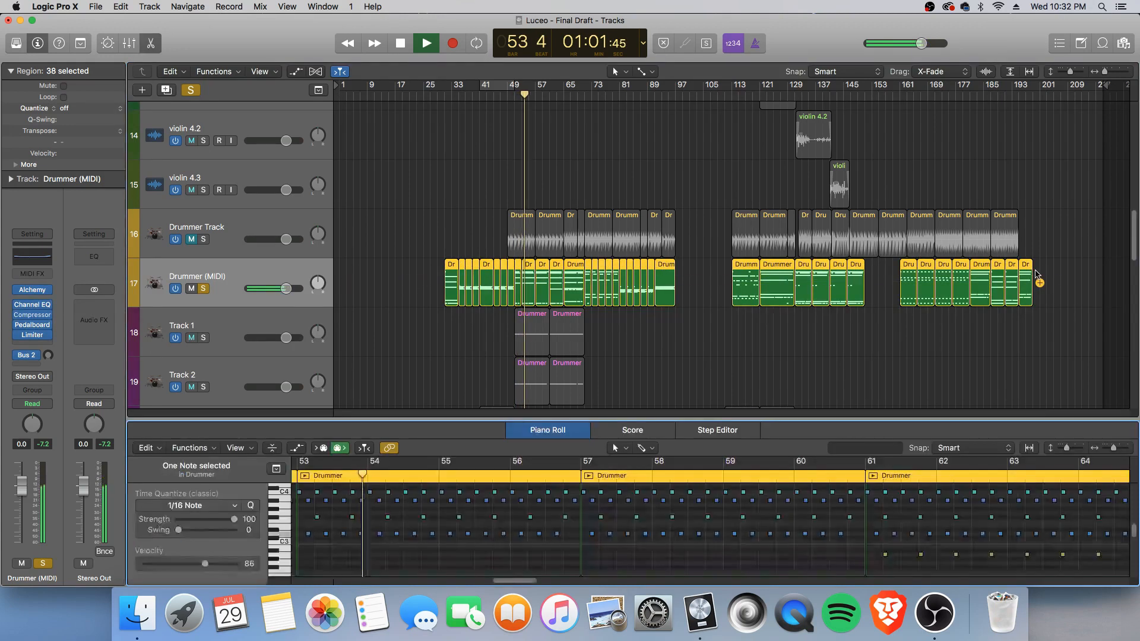
pyautogui.moveTo(810, 415); pyautogui.dragTo(810, 339)
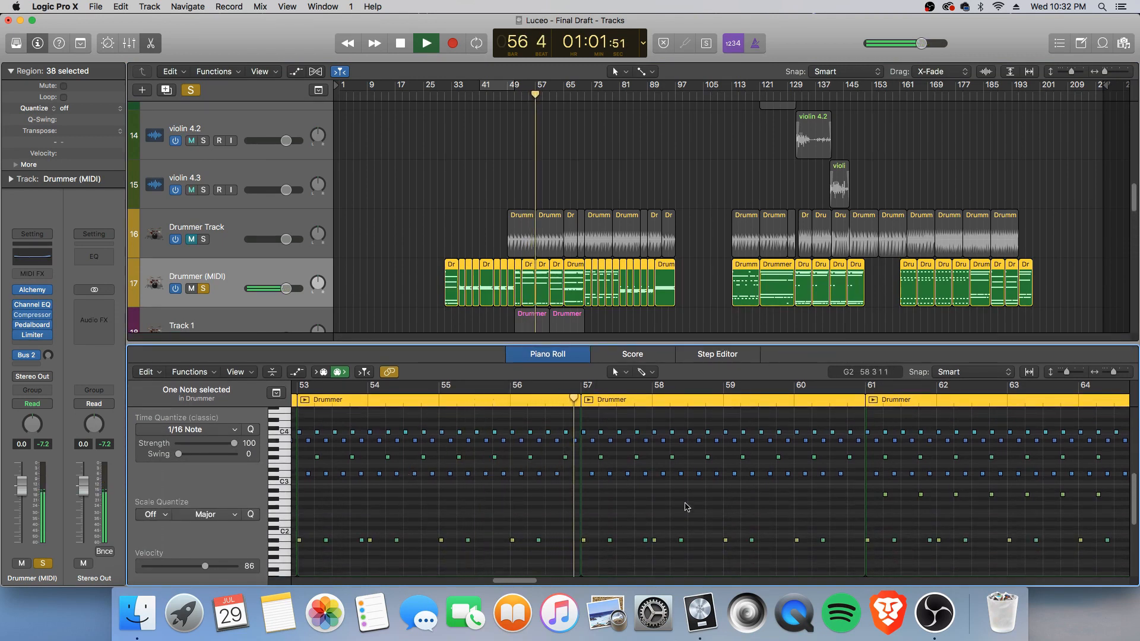
pyautogui.scroll(1, 709, 506)
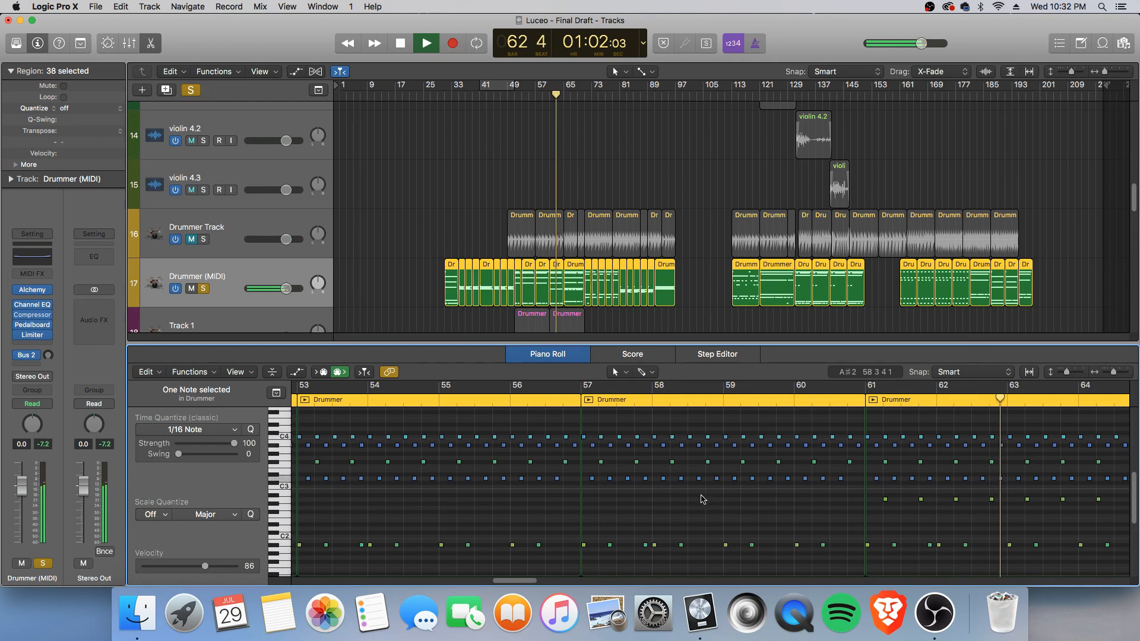
# Toggle the Drummer (MIDI) track's solo off and on, stop playback, and leave the track muted and unsoloed.
pyautogui.scroll(-1, 475, 190)
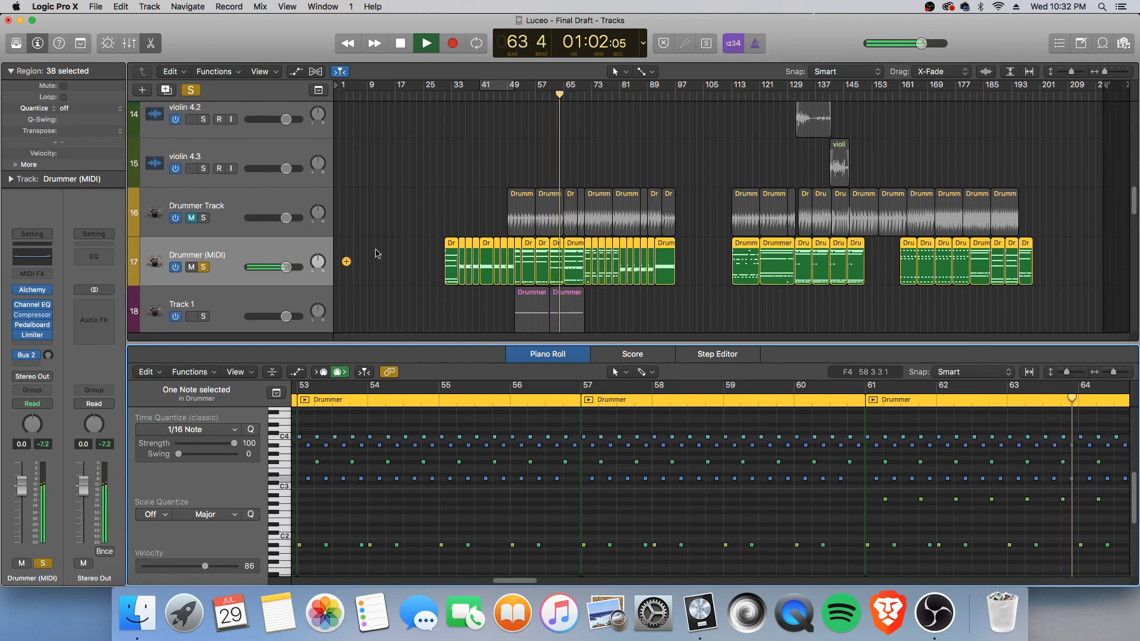
pyautogui.scroll(-1, 357, 252)
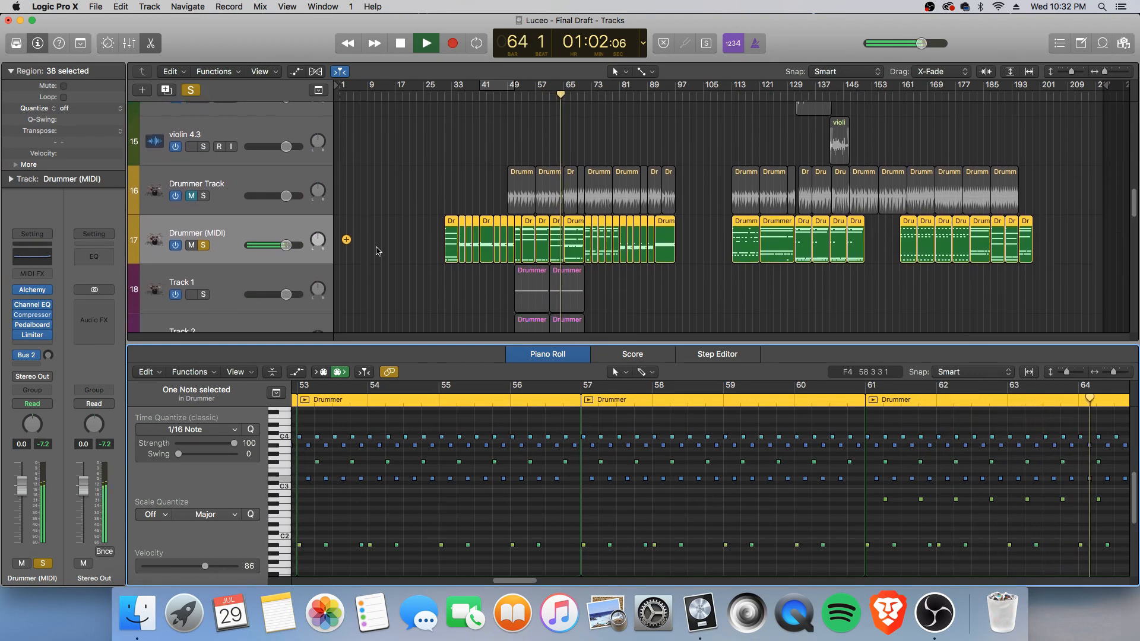
pyautogui.click(203, 245)
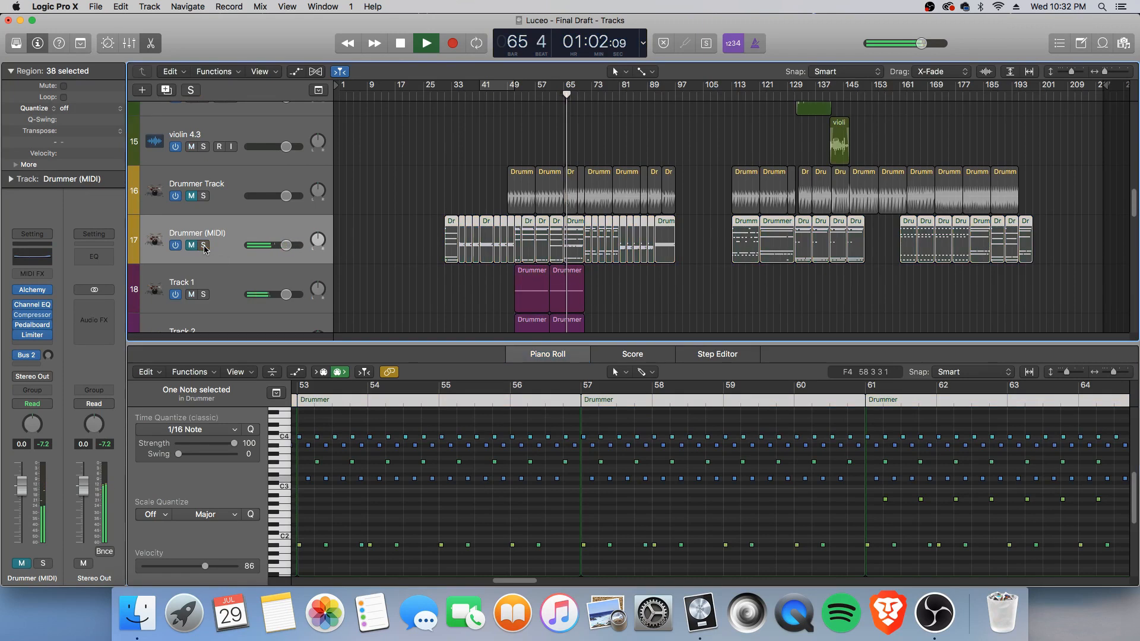
pyautogui.click(203, 246)
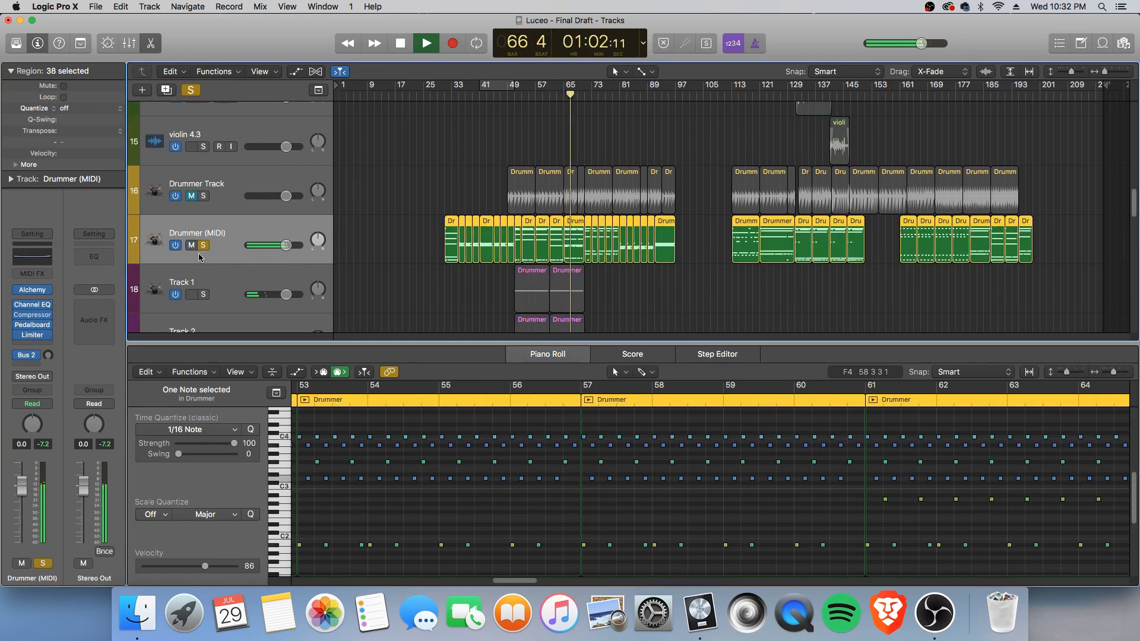
pyautogui.press('space')
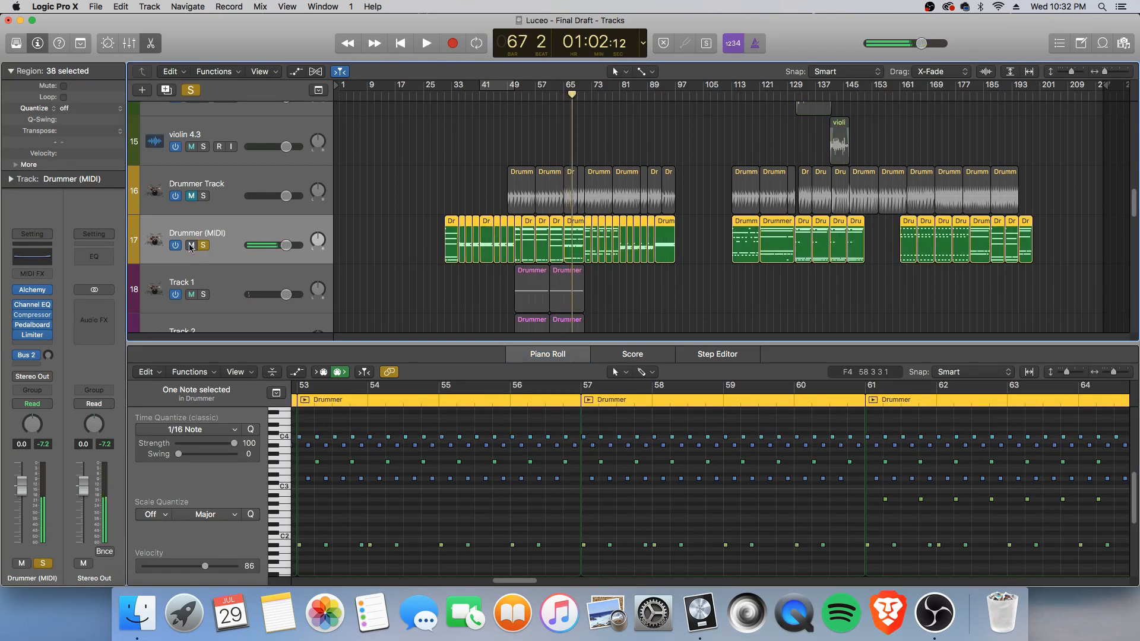
pyautogui.click(191, 246)
pyautogui.click(358, 195)
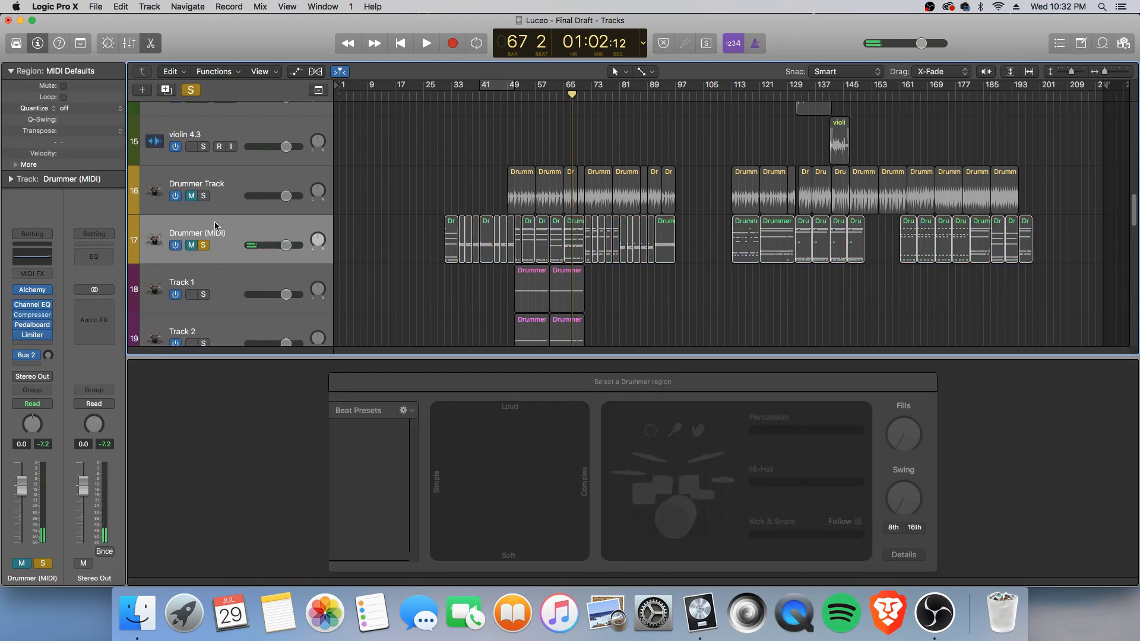
pyautogui.click(202, 246)
# Shrink the track heights and select Drummer (MIDI) and Tracks 1 to 4 in turn to examine each track's notes.
pyautogui.scroll(-4, 463, 240)
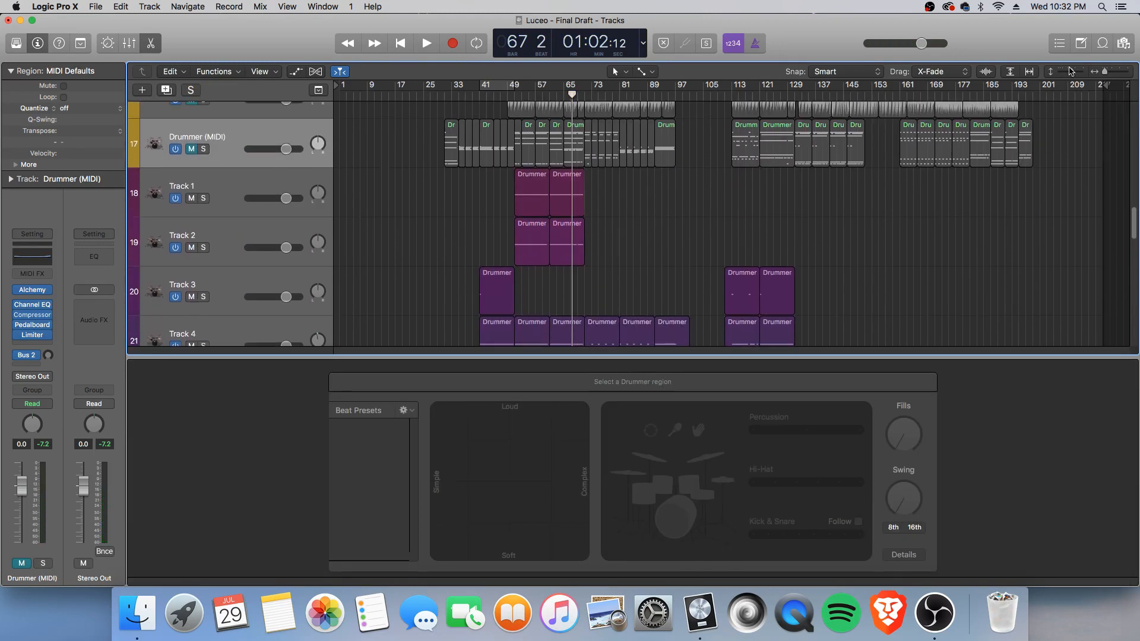
pyautogui.moveTo(1071, 73); pyautogui.dragTo(1062, 83)
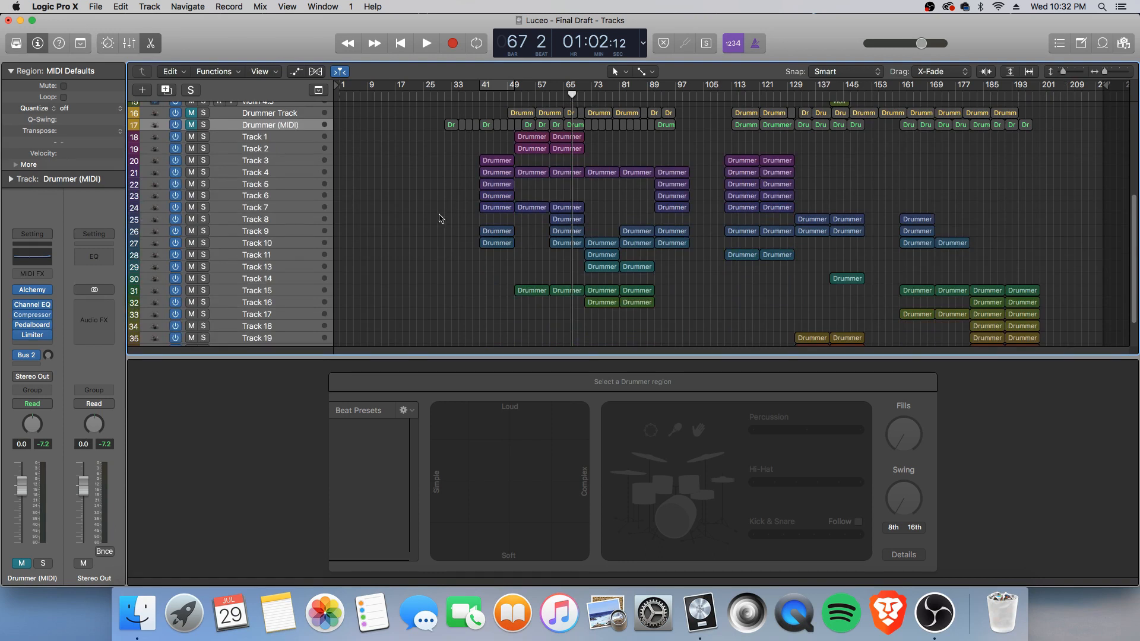
pyautogui.scroll(1, 441, 202)
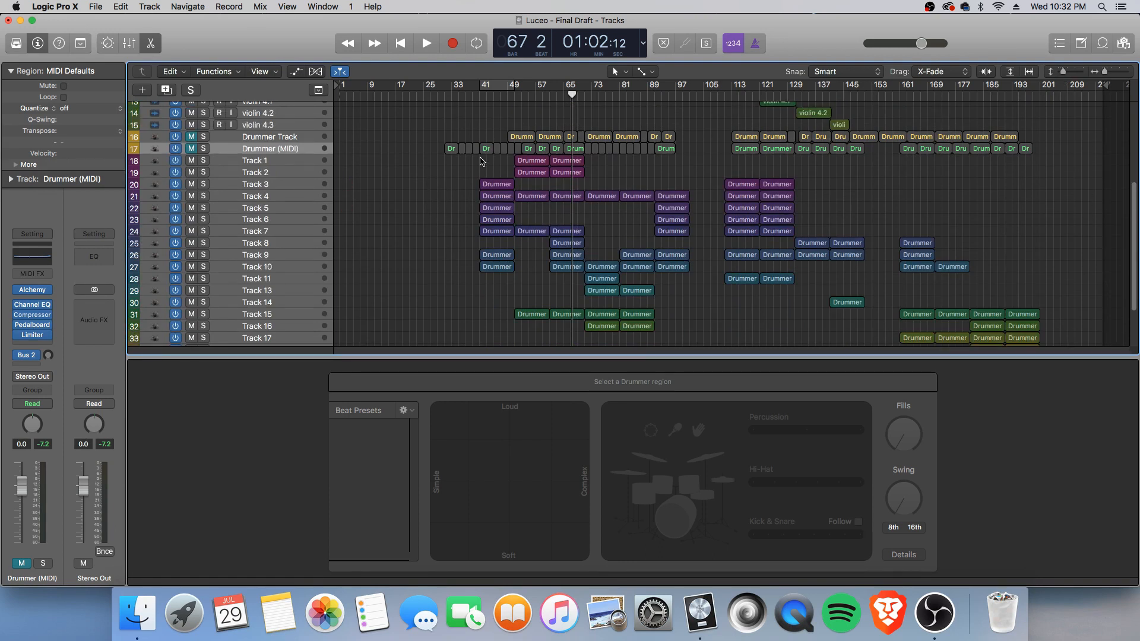
pyautogui.scroll(-3, 254, 210)
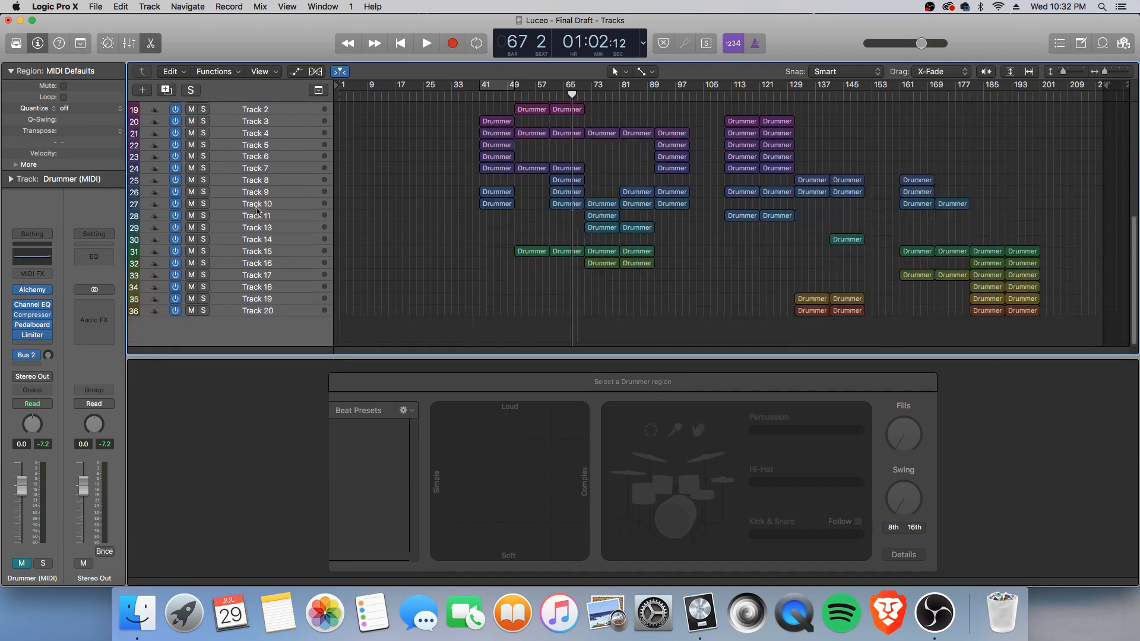
pyautogui.scroll(2, 255, 202)
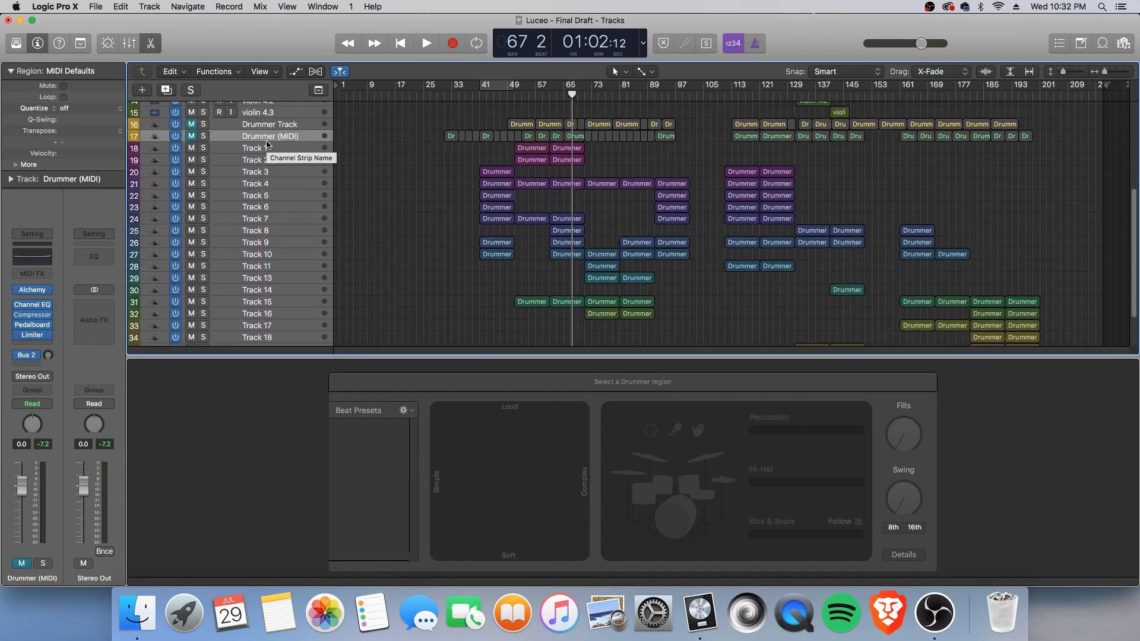
pyautogui.click(262, 136)
pyautogui.click(257, 148)
pyautogui.click(256, 160)
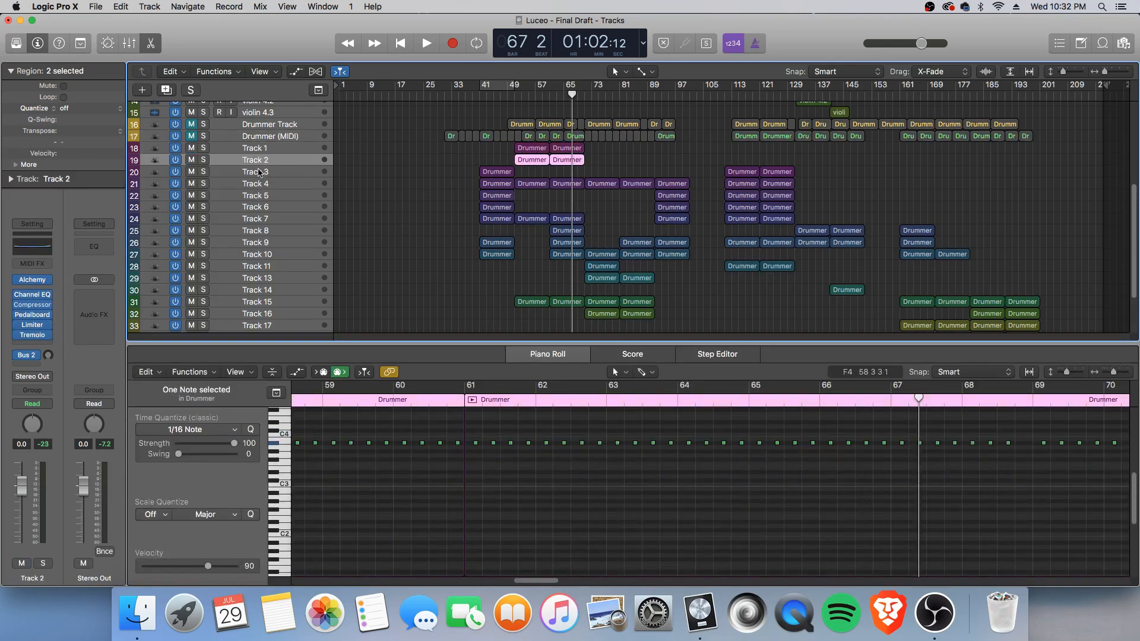
pyautogui.click(259, 173)
pyautogui.click(262, 185)
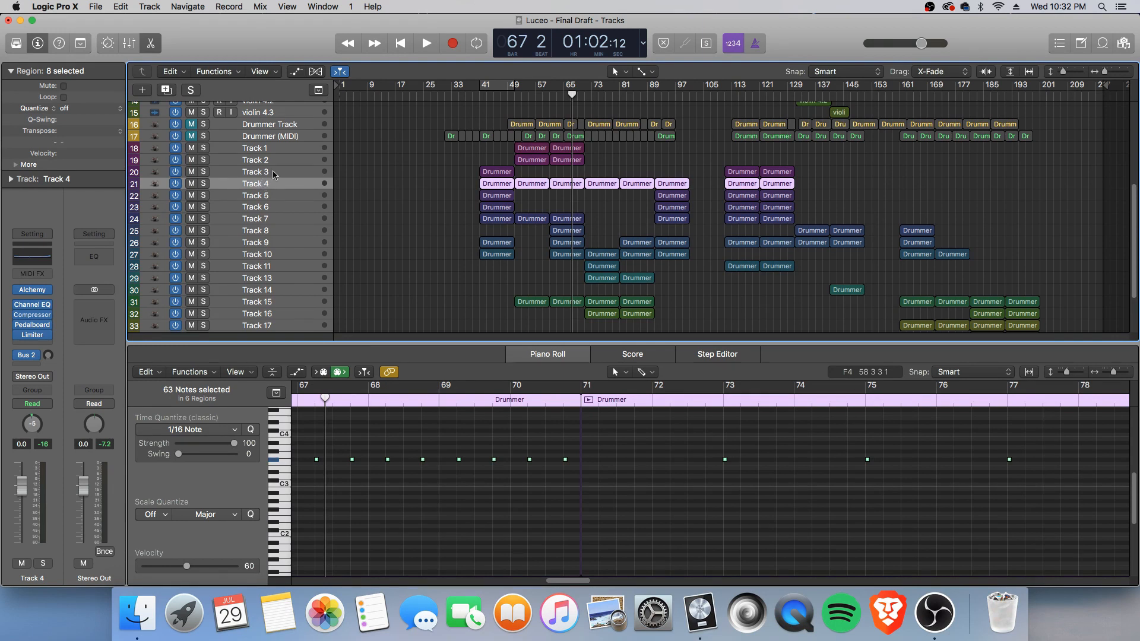
pyautogui.click(479, 230)
# Close the editor pane and play the full arrangement from bar 41.
pyautogui.scroll(-3, 459, 264)
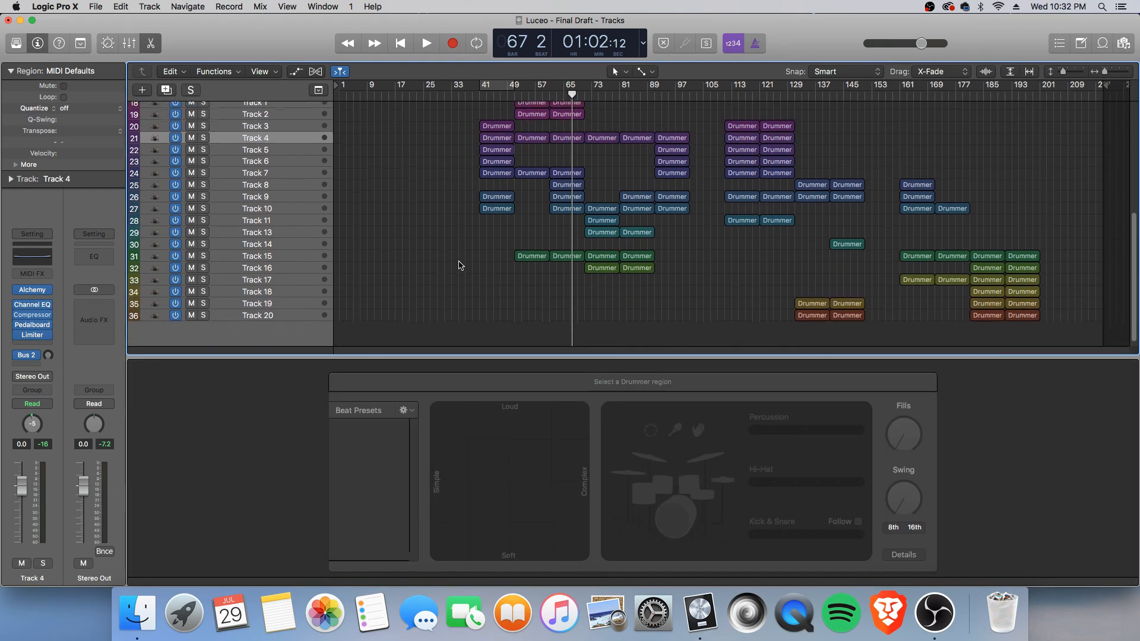
pyautogui.scroll(-1, 460, 263)
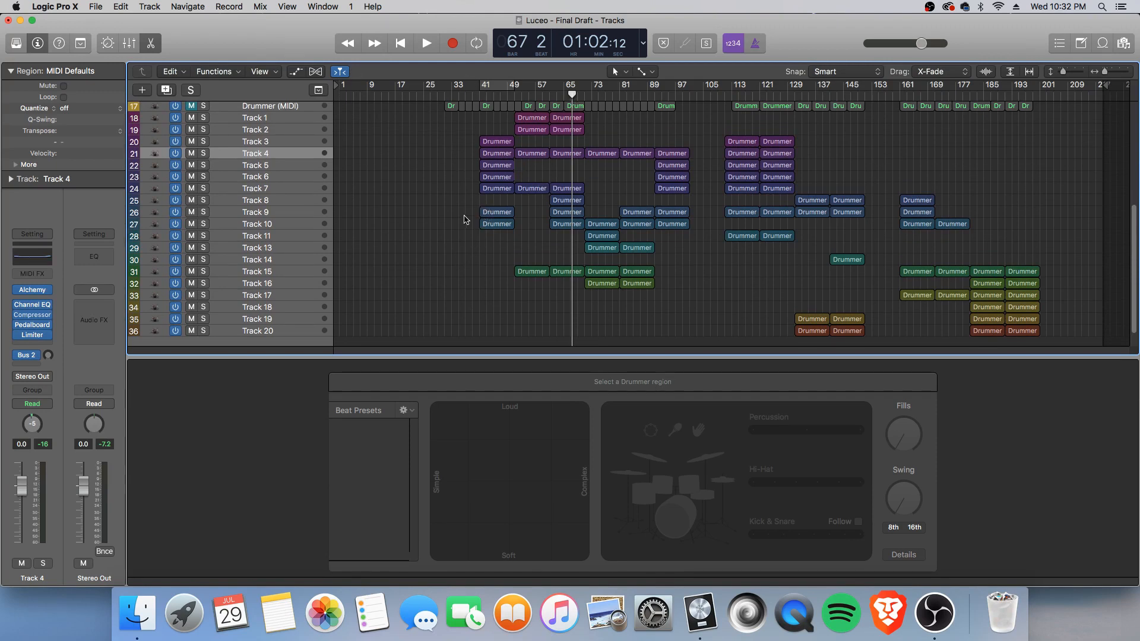
pyautogui.scroll(6, 466, 219)
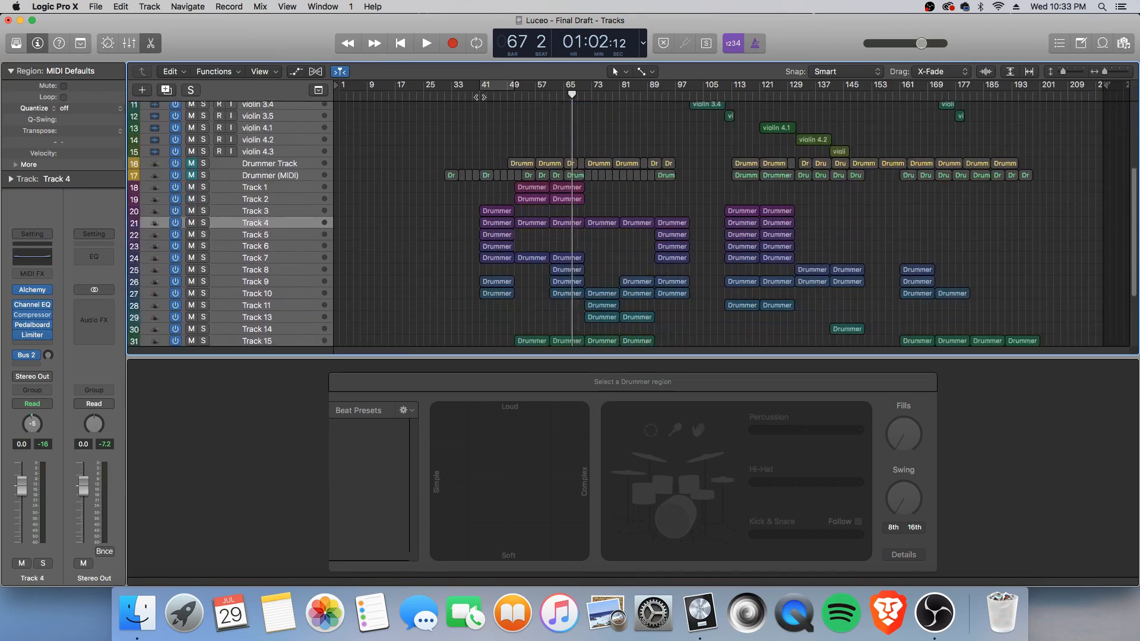
pyautogui.moveTo(480, 97)
pyautogui.mouseDown()
pyautogui.moveTo(466, 97)
pyautogui.moveTo(479, 99)
pyautogui.mouseUp()
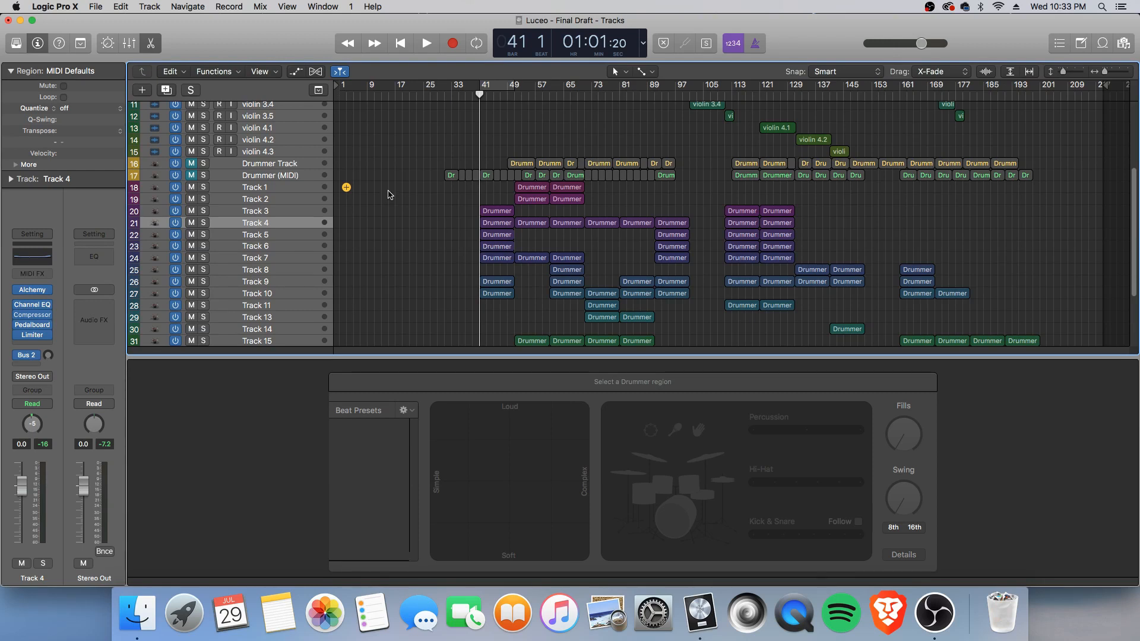
pyautogui.press('e')
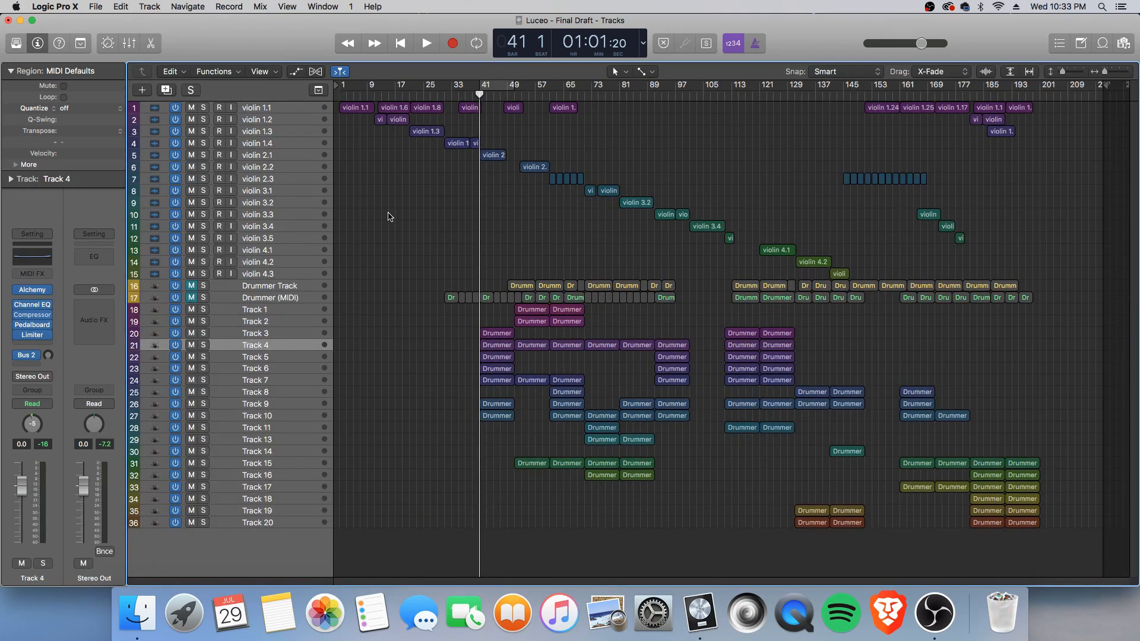
pyautogui.press('space')
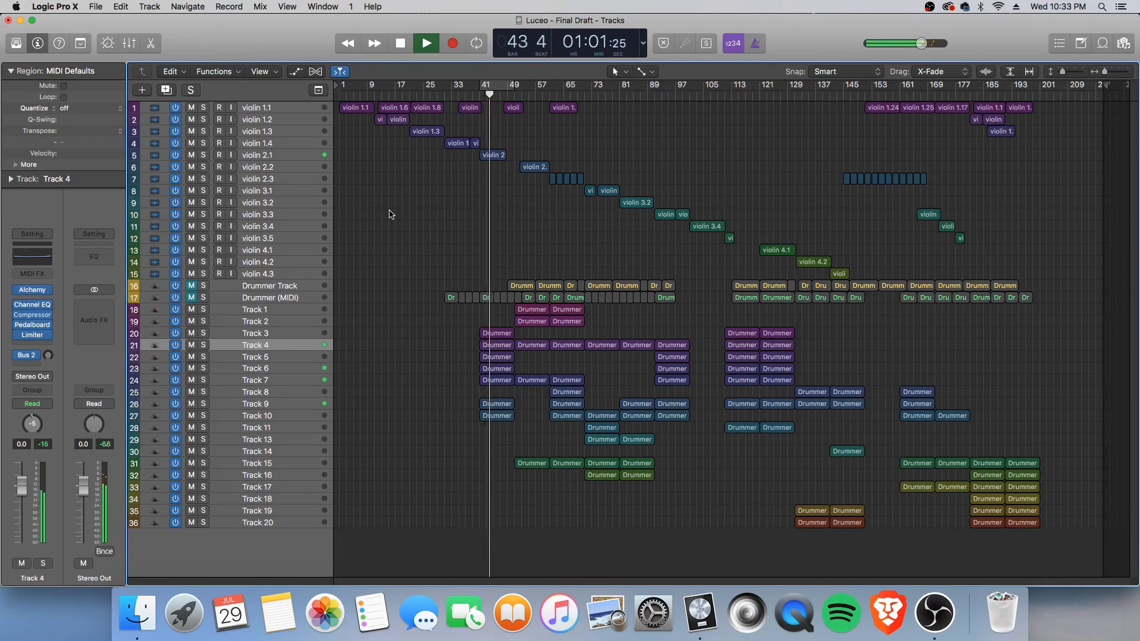
# Select the seven regions starting at bar 41 on Tracks 3 to 7, 9 and 10 and examine their notes in the Piano Roll.
pyautogui.moveTo(440, 324); pyautogui.dragTo(503, 435)
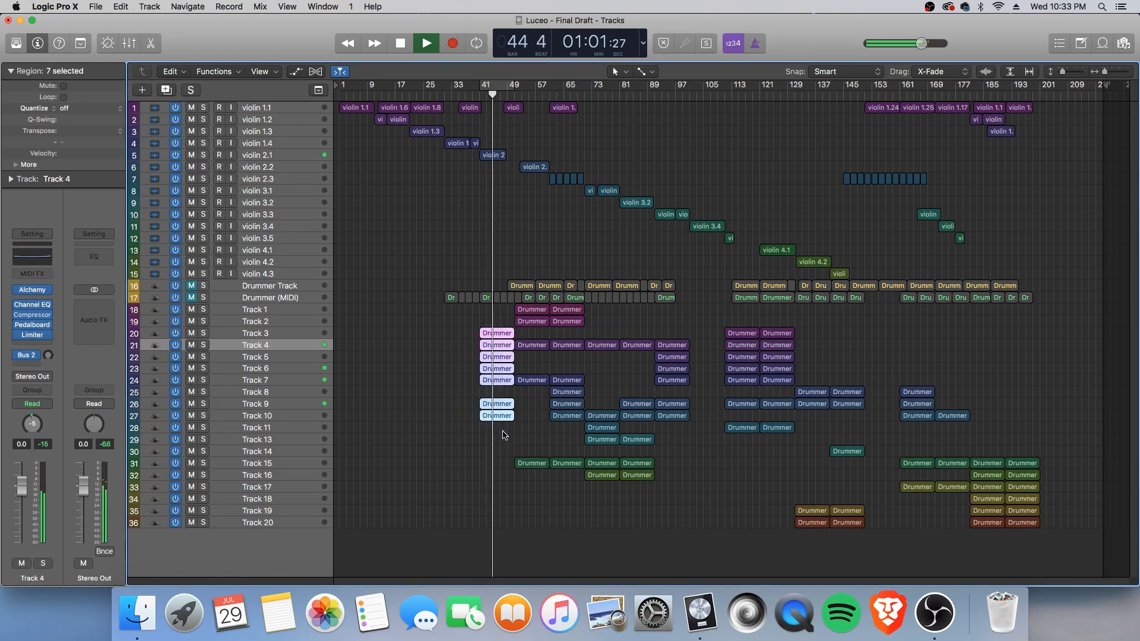
pyautogui.doubleClick(497, 405)
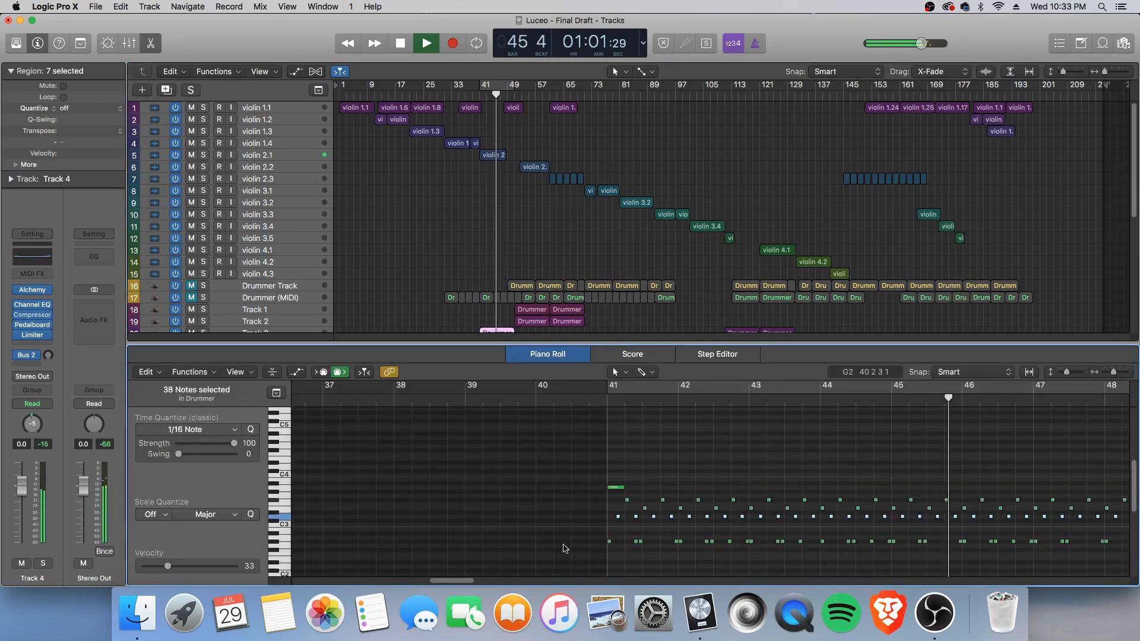
pyautogui.moveTo(450, 580)
pyautogui.mouseDown()
pyautogui.moveTo(475, 582)
pyautogui.moveTo(459, 575)
pyautogui.mouseUp()
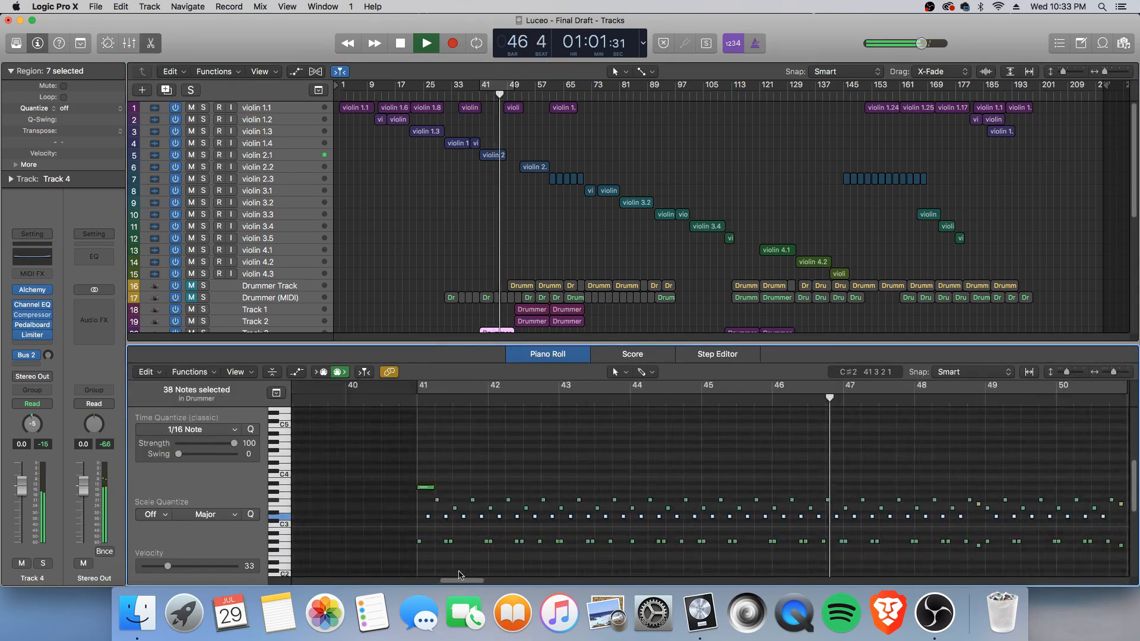
# Shorten the A3 note at bar 41 to a length of 0 0 1 0 and deselect it.
pyautogui.click(430, 488)
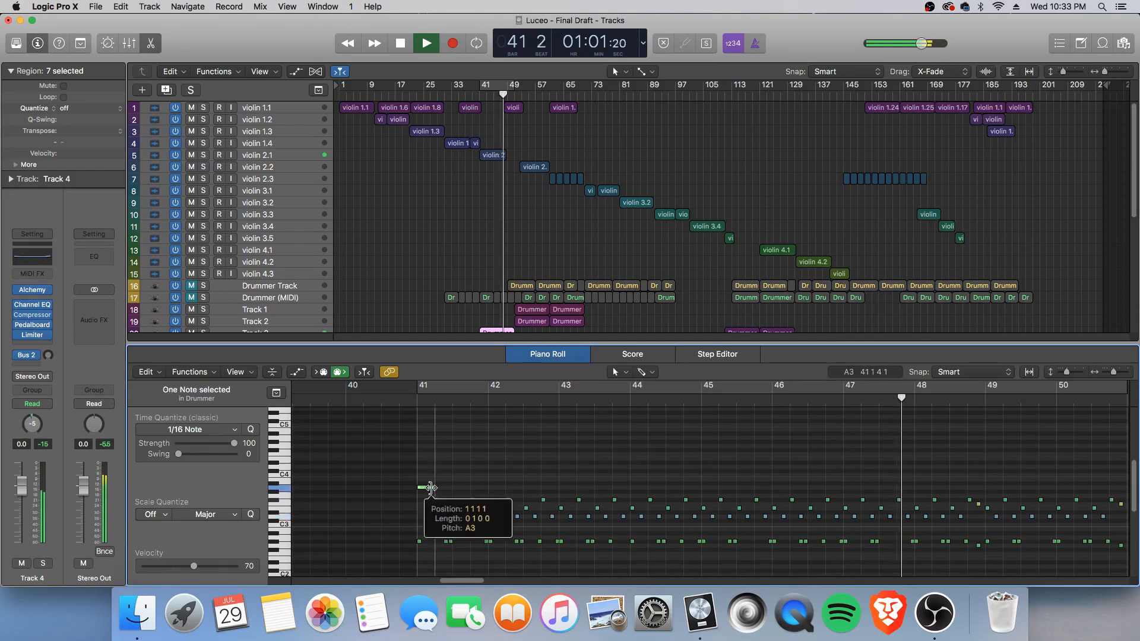
pyautogui.moveTo(430, 488); pyautogui.dragTo(419, 488)
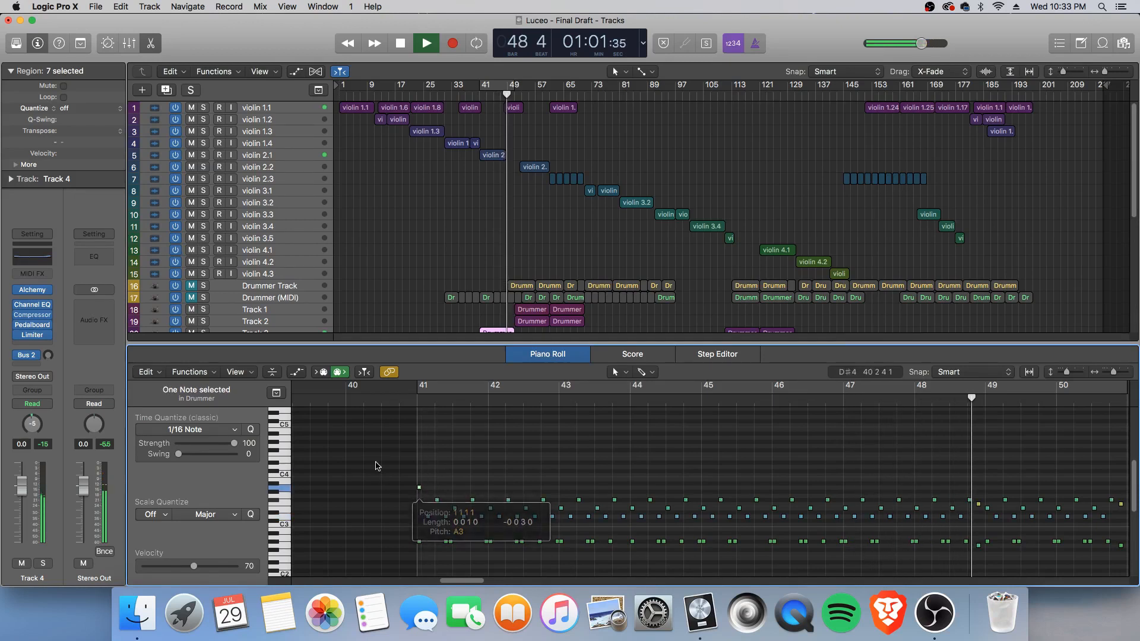
pyautogui.click(378, 466)
# After dismissing the alert, select the five regions starting at bar 51 on Tracks 1, 2, 4, 7 and 15 and play from bar 51.
pyautogui.moveTo(471, 581); pyautogui.dragTo(483, 585)
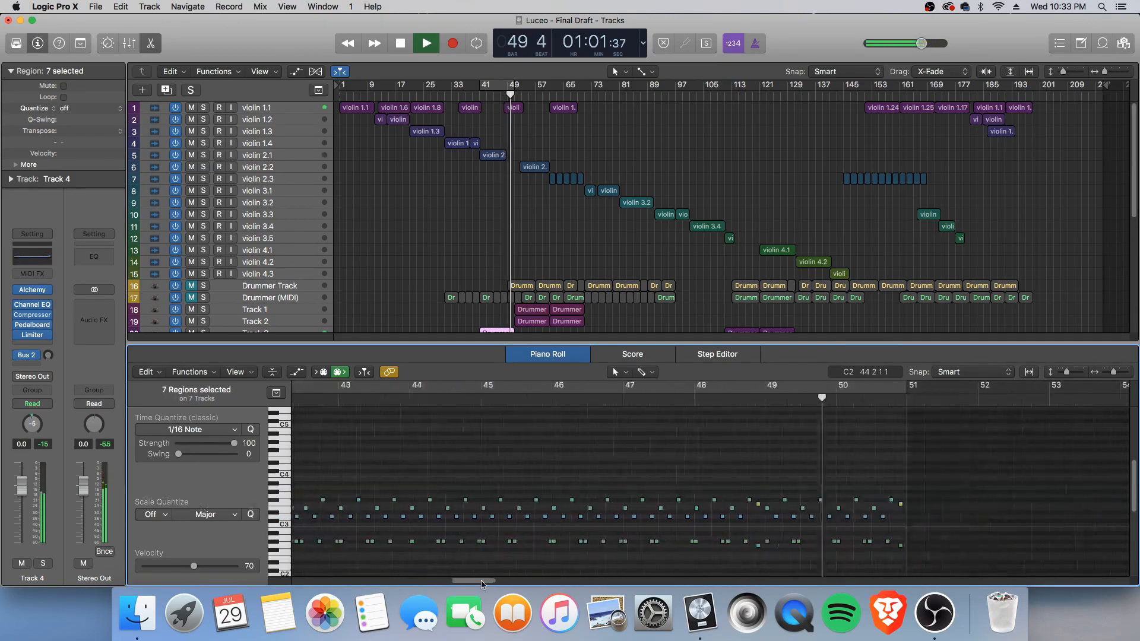
pyautogui.scroll(-3, 451, 155)
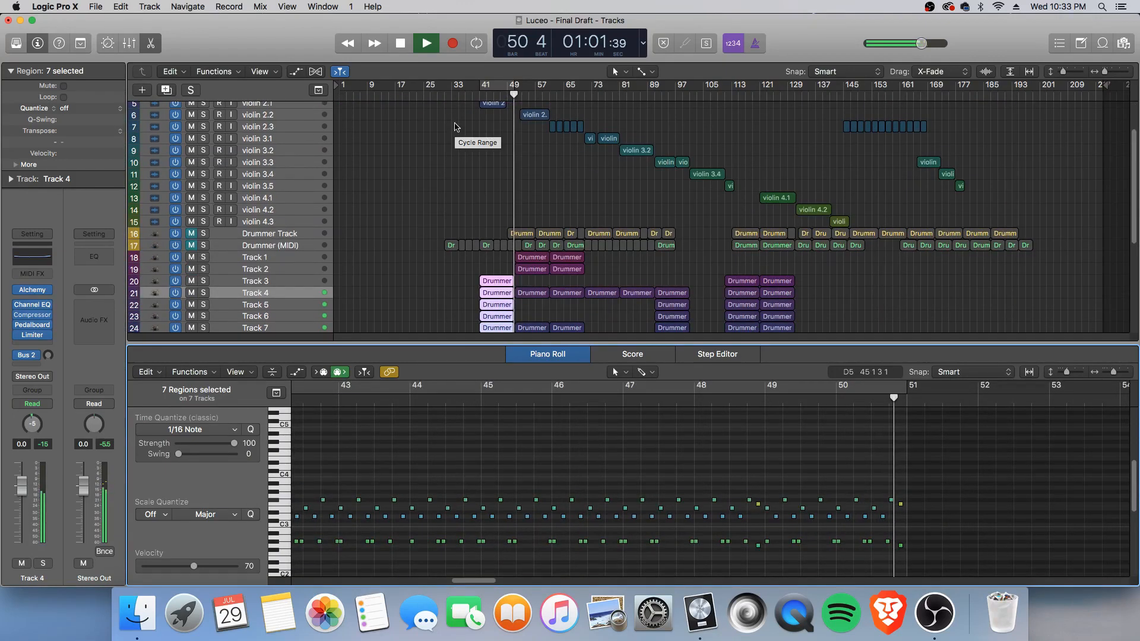
pyautogui.scroll(-5, 453, 167)
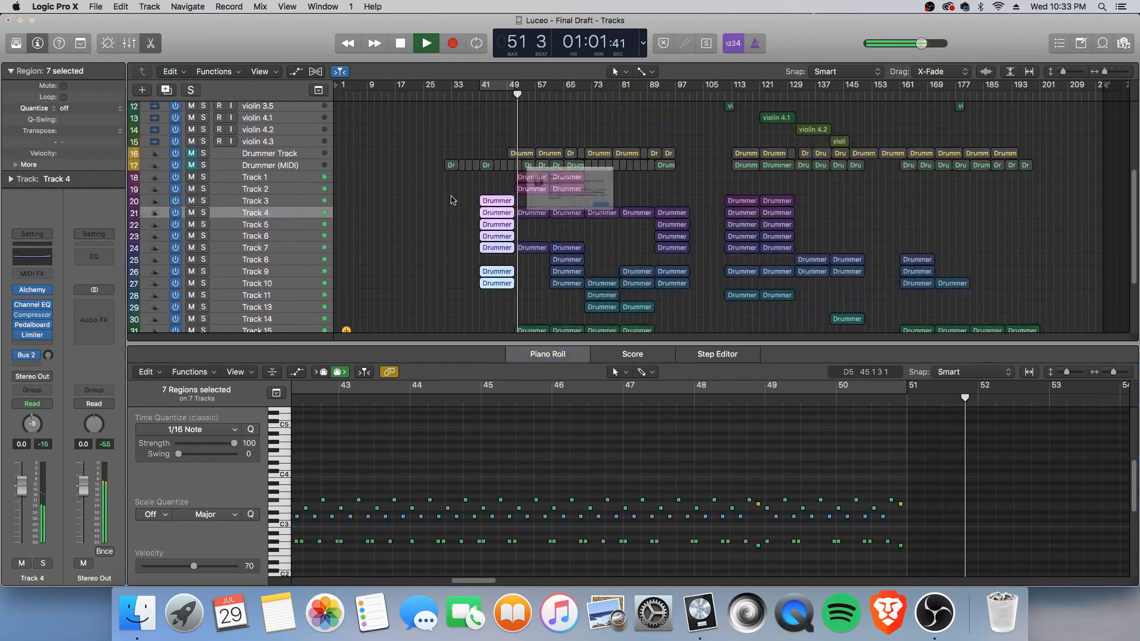
pyautogui.click(658, 232)
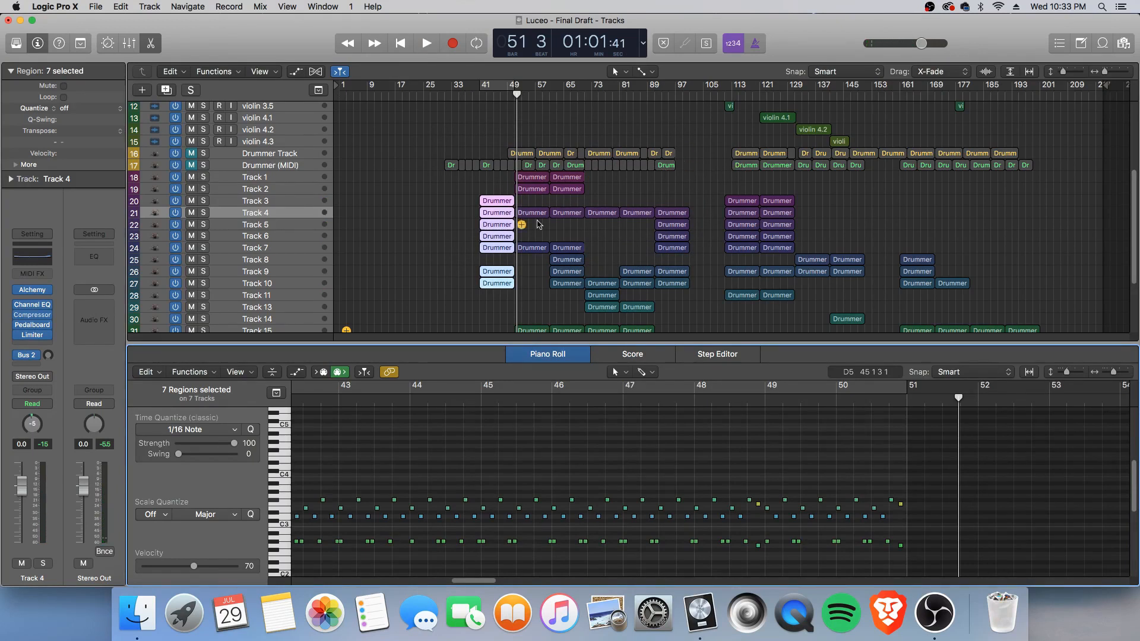
pyautogui.scroll(-3, 523, 247)
pyautogui.moveTo(540, 313); pyautogui.dragTo(516, 114)
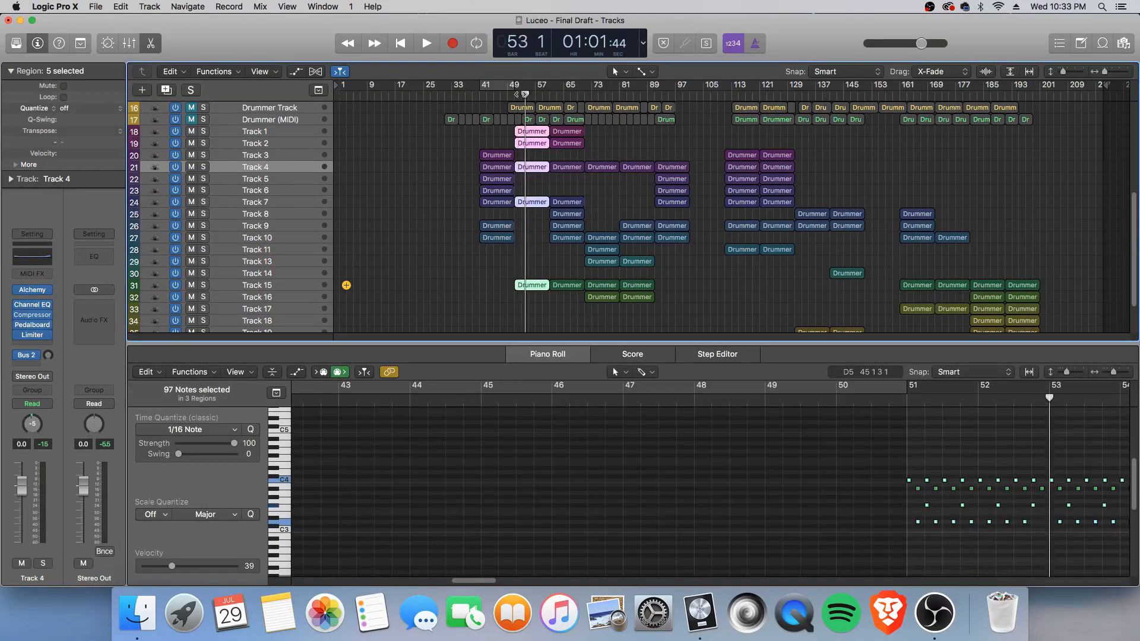
pyautogui.press('space')
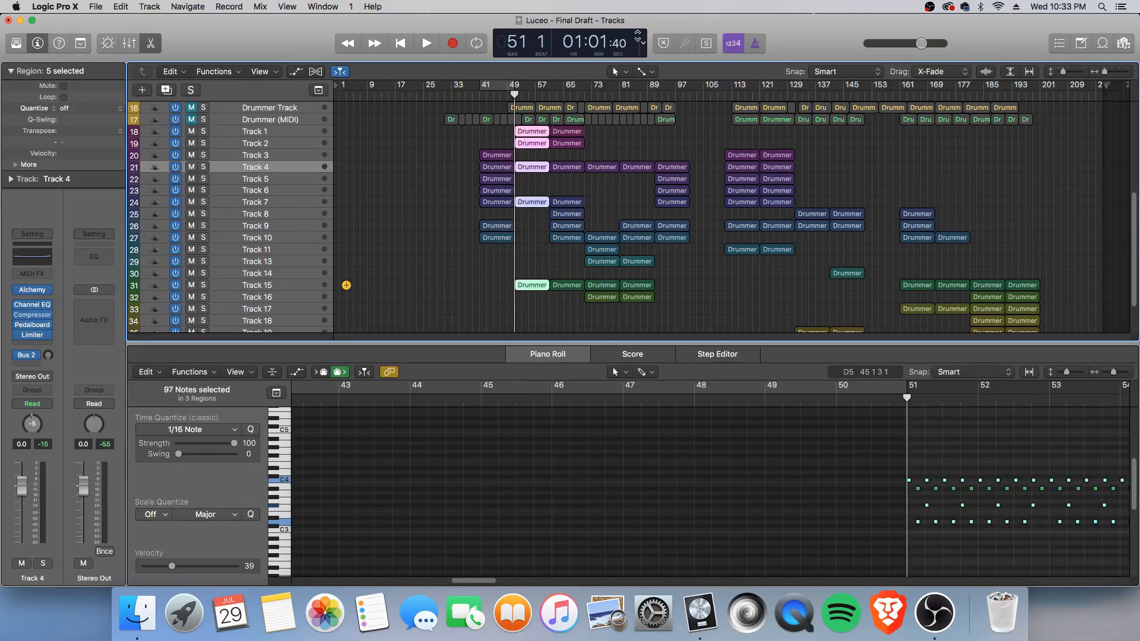
pyautogui.press('space')
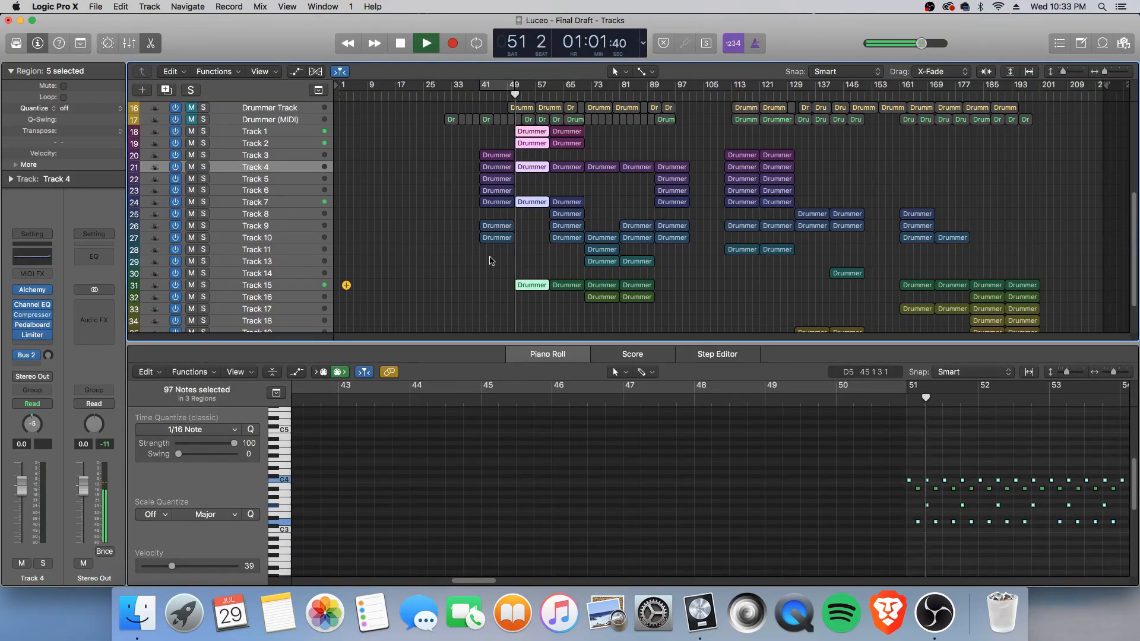
# Enlarge the Tracks area, select the eight regions starting at bar 61 on Tracks 1, 2, 4, 7 to 10 and 15, and examine their notes.
pyautogui.moveTo(479, 580); pyautogui.dragTo(509, 585)
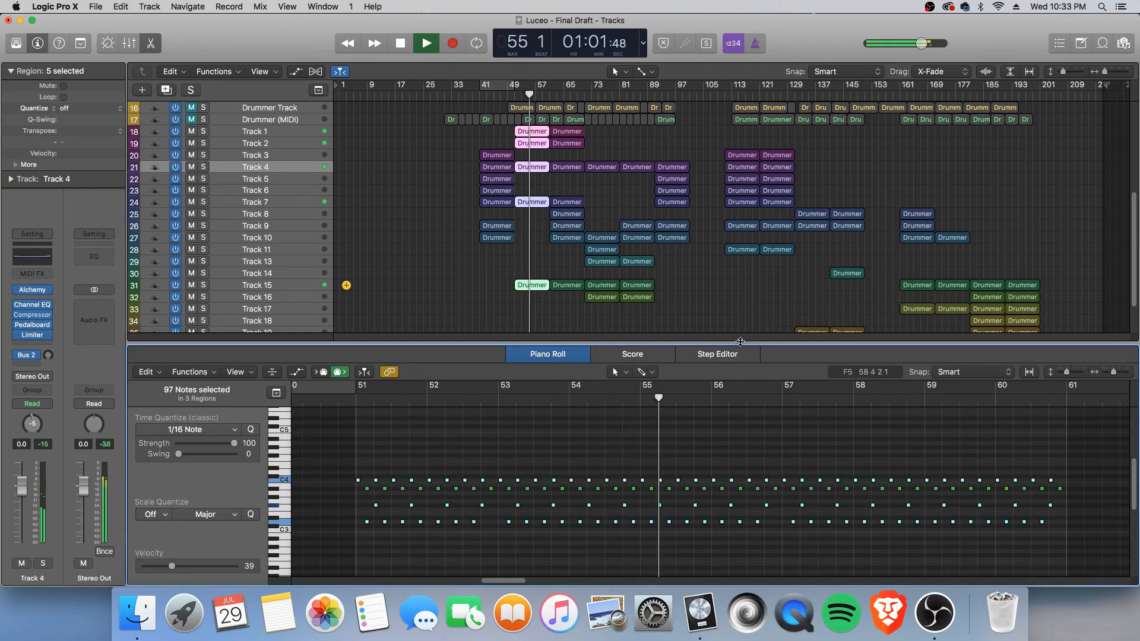
pyautogui.moveTo(746, 356); pyautogui.dragTo(746, 390)
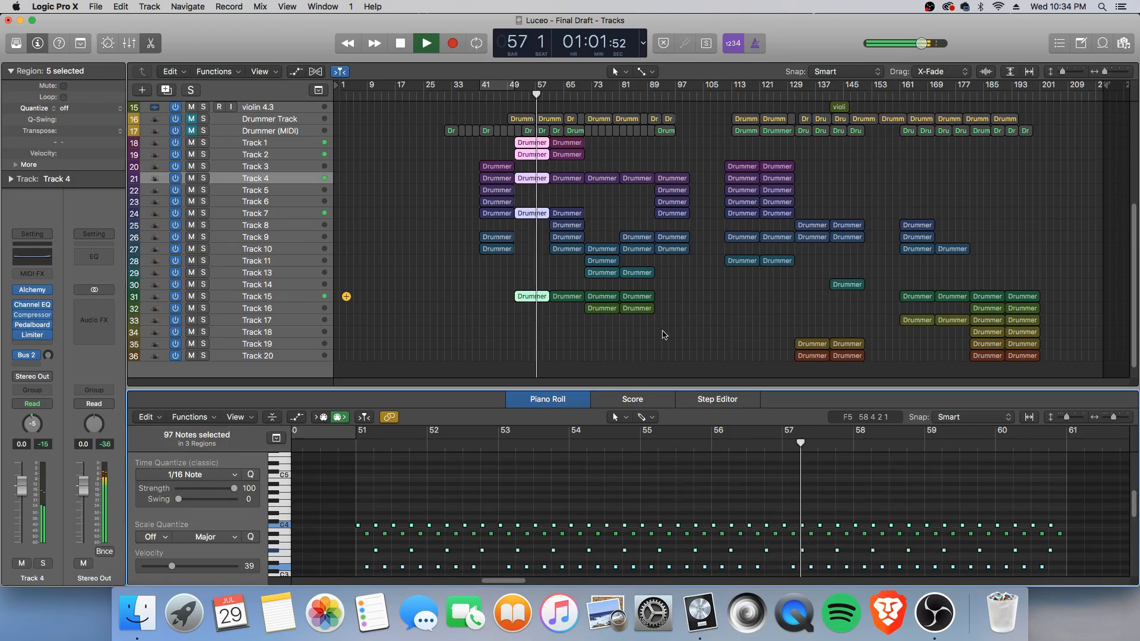
pyautogui.moveTo(568, 311); pyautogui.dragTo(561, 144)
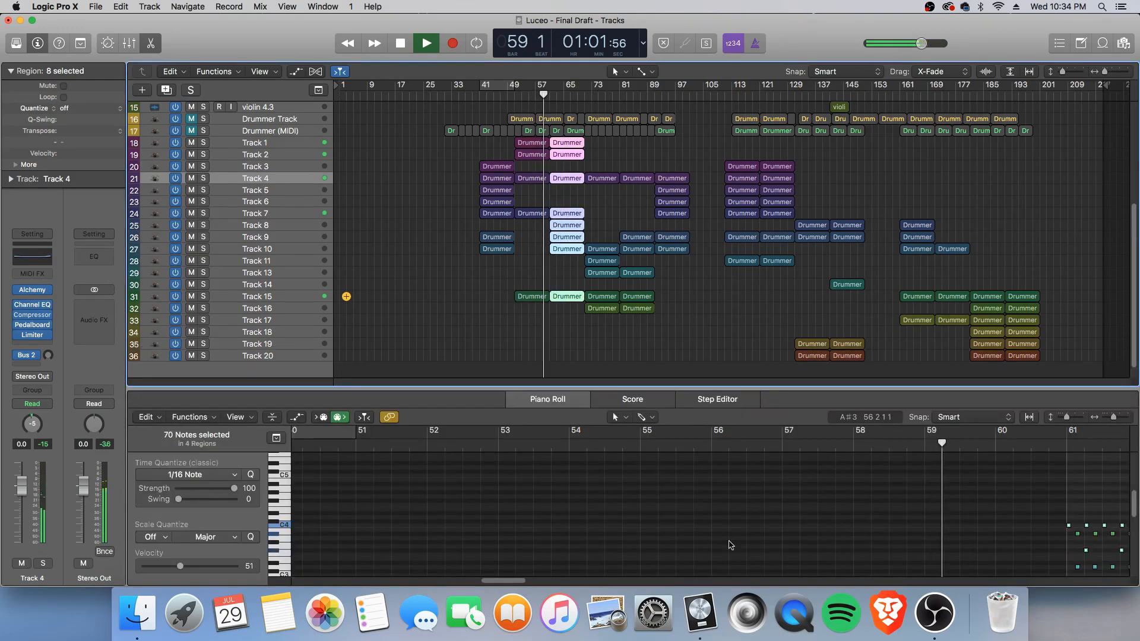
pyautogui.moveTo(515, 582); pyautogui.dragTo(551, 582)
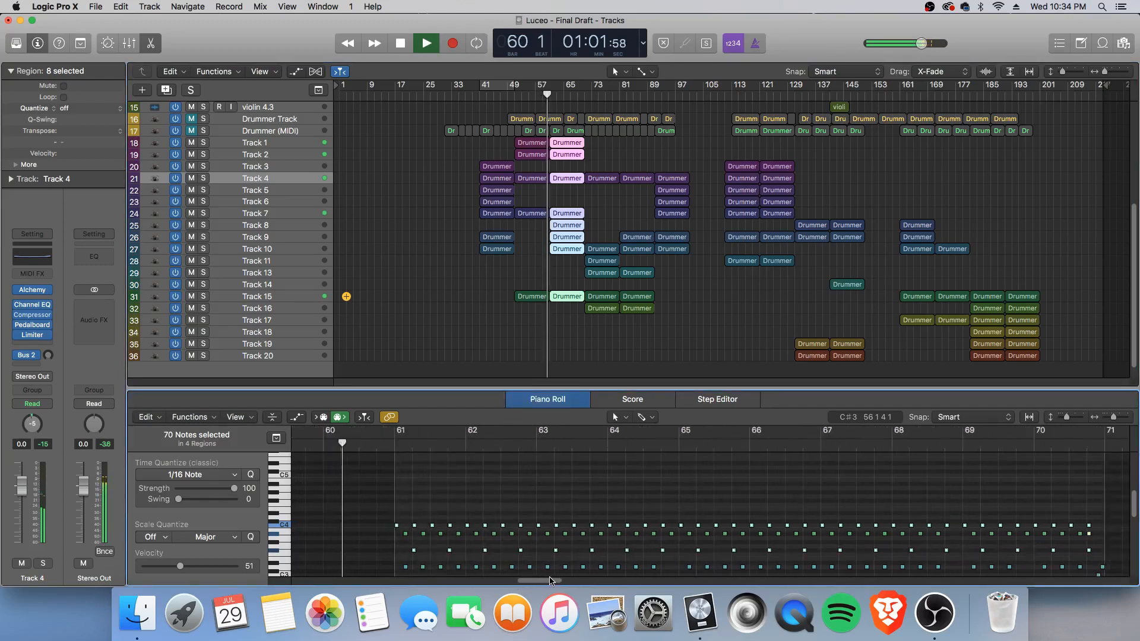
pyautogui.scroll(-3, 629, 470)
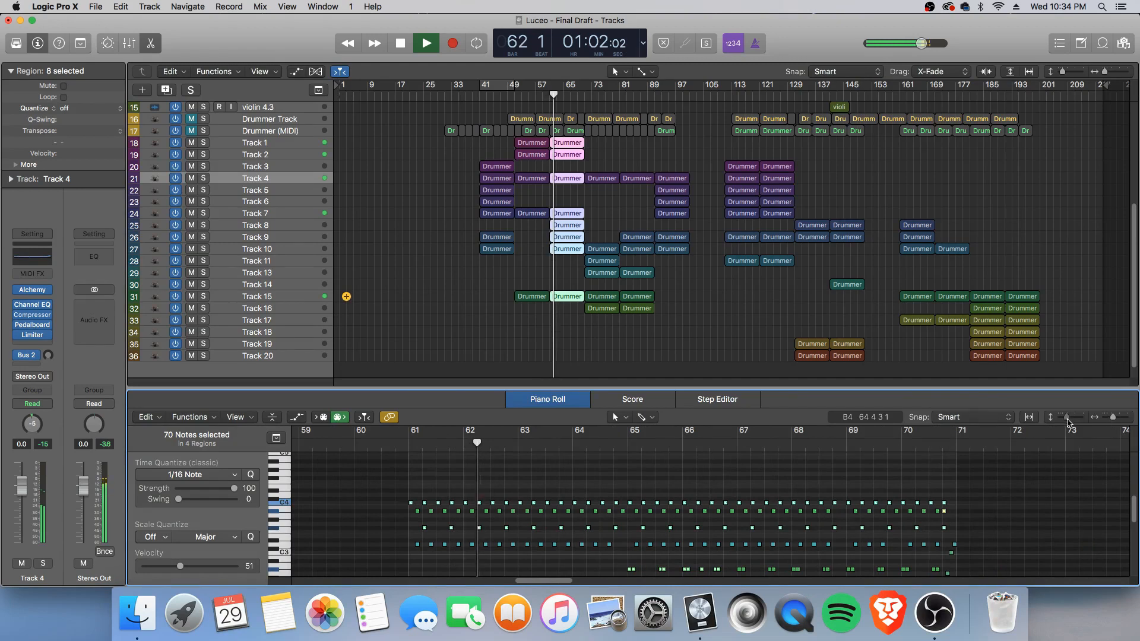
pyautogui.moveTo(1067, 423); pyautogui.dragTo(1065, 423)
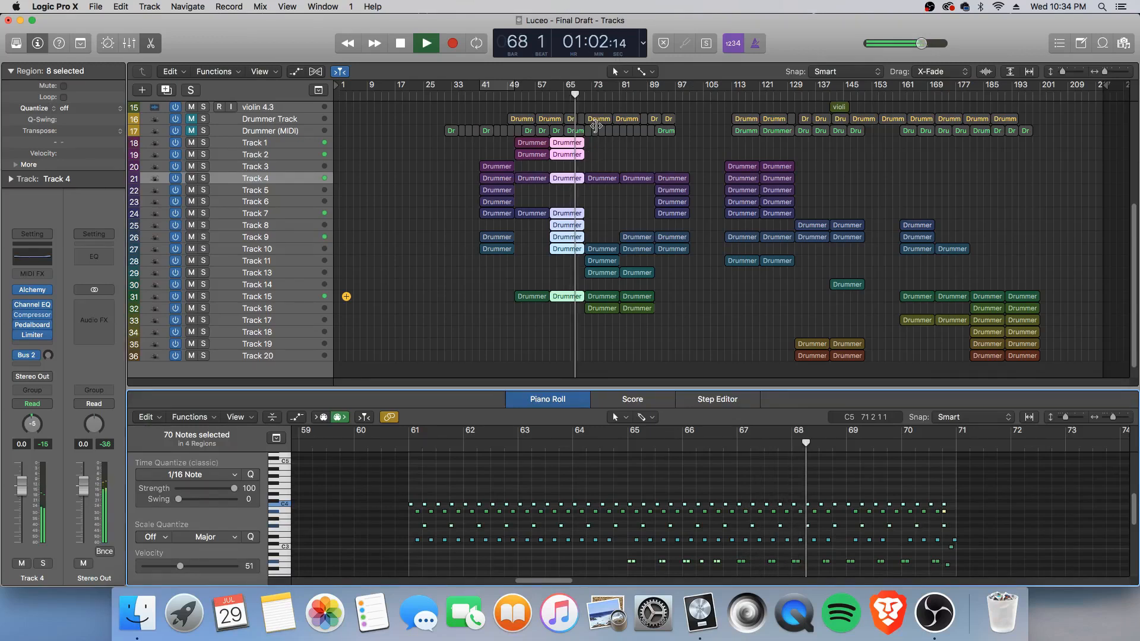
# Select the six regions starting at bar 71 on Tracks 4, 10, 11, 13, 15 and 16 and examine their notes in the Piano Roll.
pyautogui.moveTo(605, 350); pyautogui.dragTo(602, 218)
pyautogui.moveTo(597, 165); pyautogui.dragTo(597, 166)
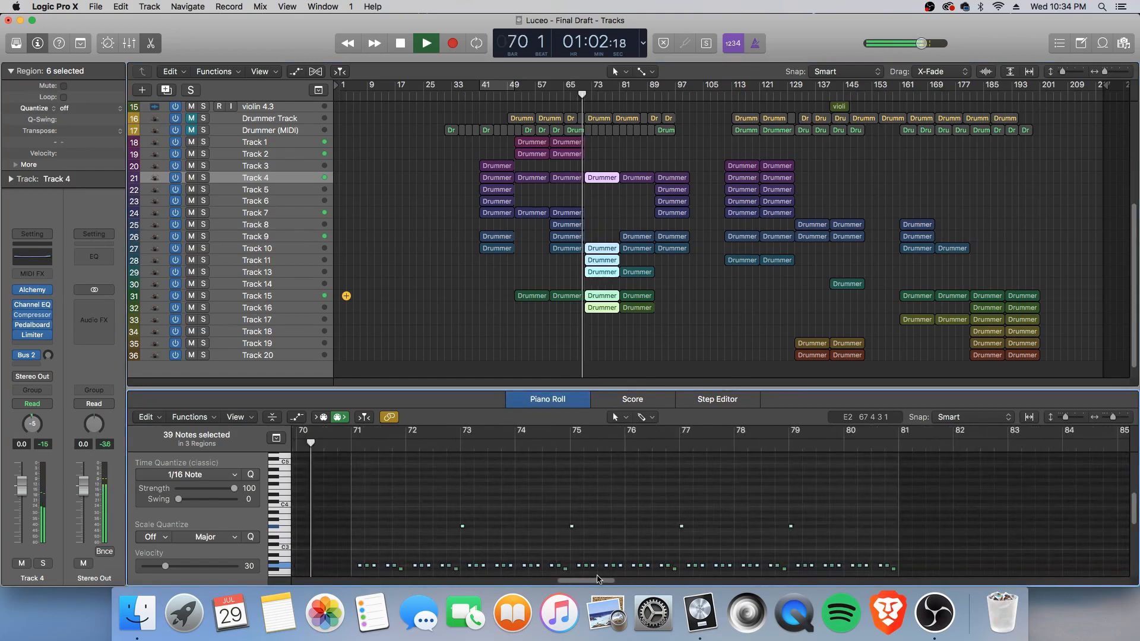
pyautogui.scroll(-4, 569, 475)
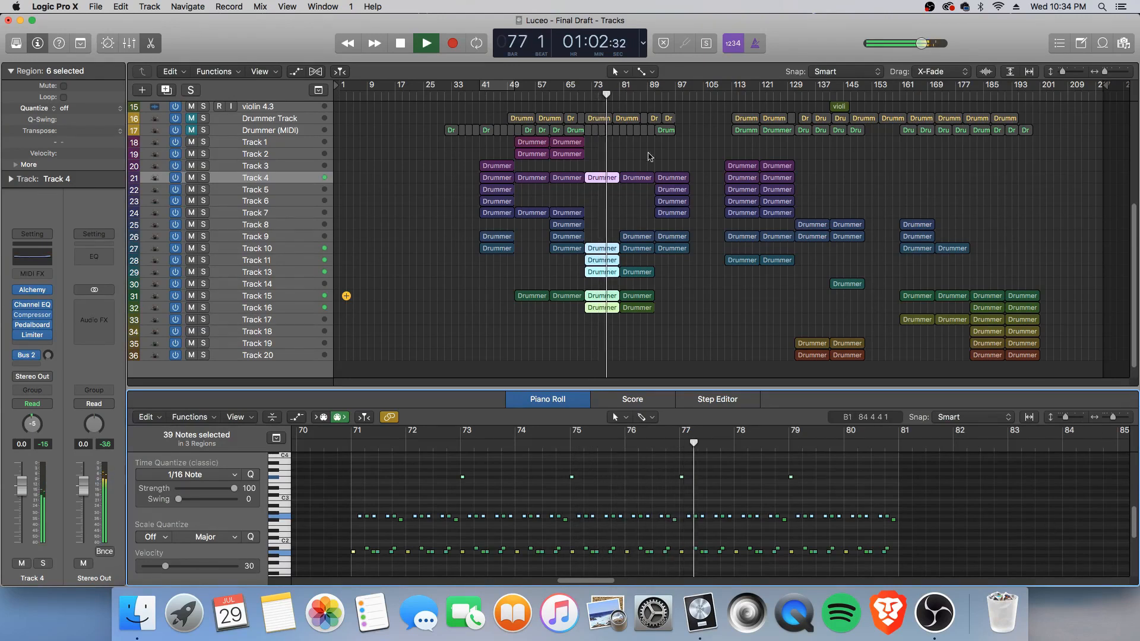
# Select the six regions starting at bar 81 on Tracks 4, 9, 10, 13, 15 and 16 and examine their notes in the Piano Roll.
pyautogui.moveTo(648, 163); pyautogui.dragTo(648, 332)
pyautogui.click(601, 583)
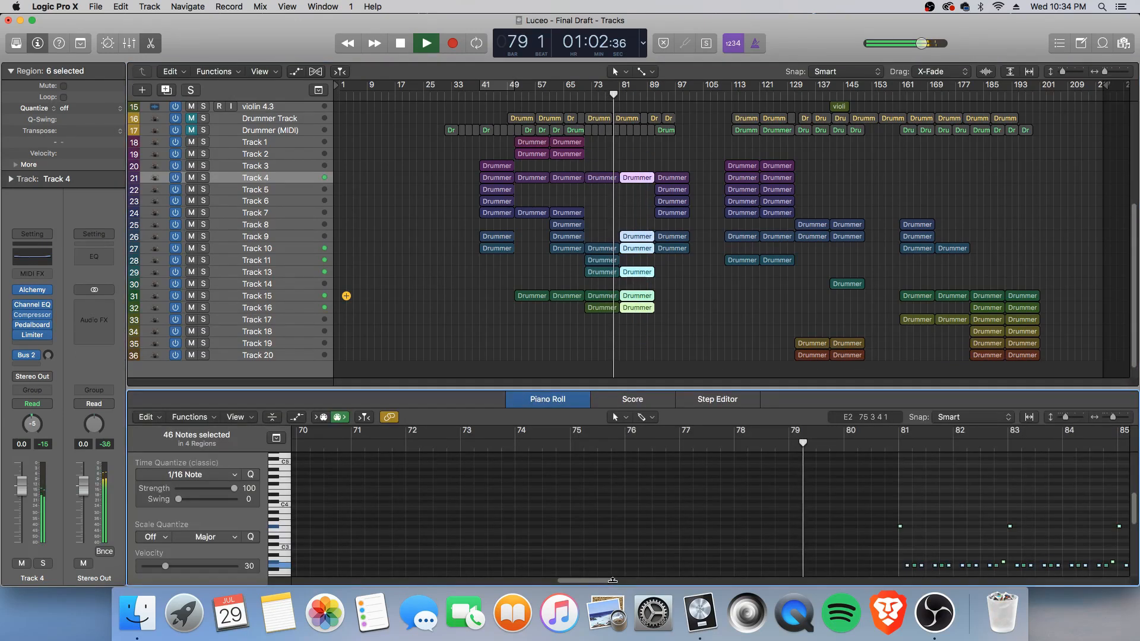
pyautogui.moveTo(593, 582); pyautogui.dragTo(623, 581)
pyautogui.scroll(-3, 643, 495)
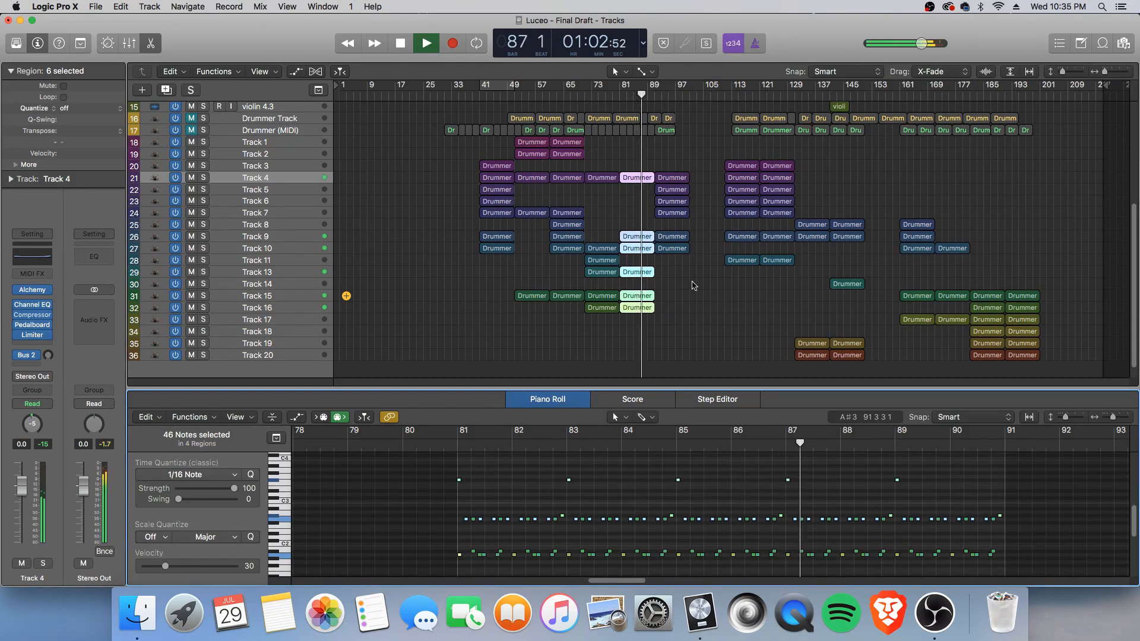
# Select the six regions starting at bar 91 on Tracks 4 to 7, 9 and 10 and examine their notes in the Piano Roll.
pyautogui.moveTo(687, 263); pyautogui.dragTo(663, 175)
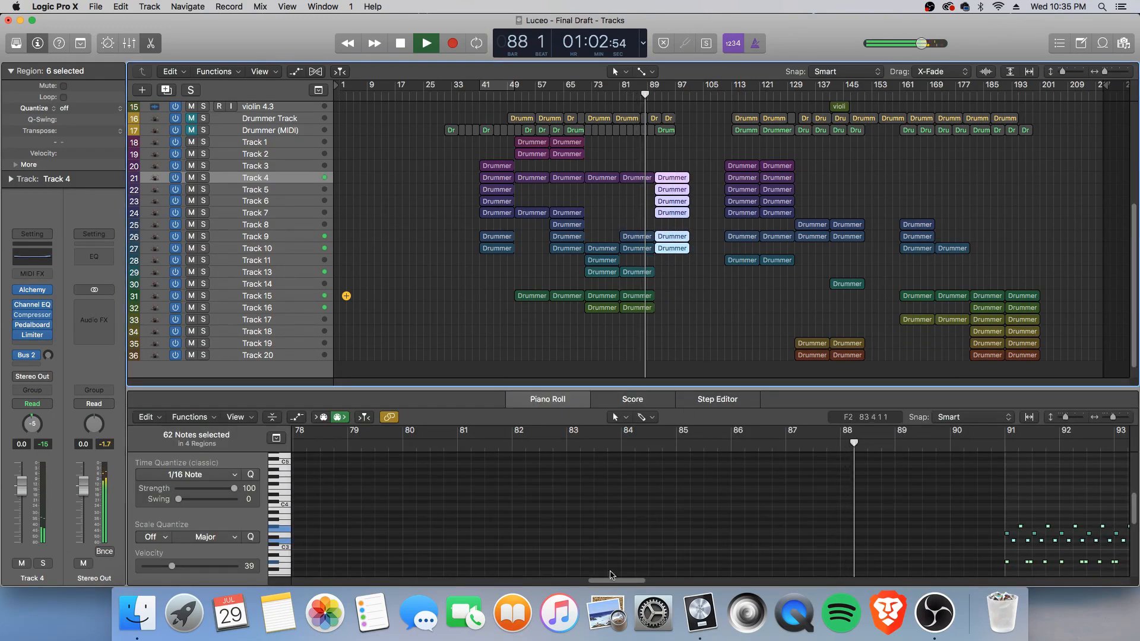
pyautogui.moveTo(634, 582); pyautogui.dragTo(677, 582)
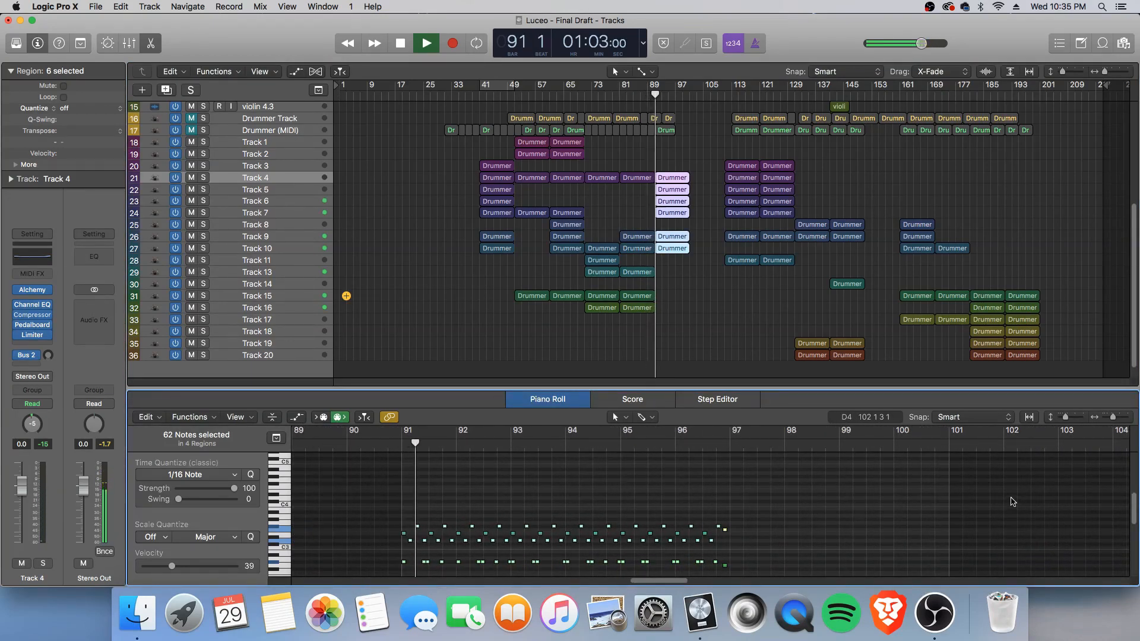
pyautogui.scroll(-2, 761, 541)
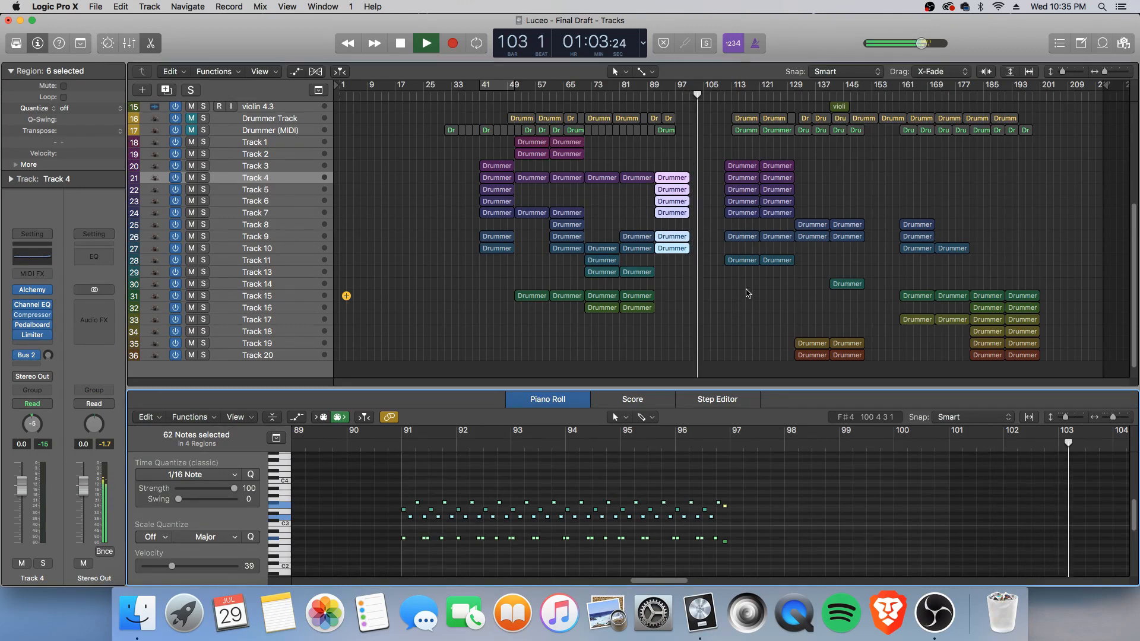
# On Tracks 3 to 7, 9 and 11, examine the notes of the regions starting at bar 111 and those starting at bar 121.
pyautogui.moveTo(747, 291); pyautogui.dragTo(730, 156)
pyautogui.scroll(4, 712, 223)
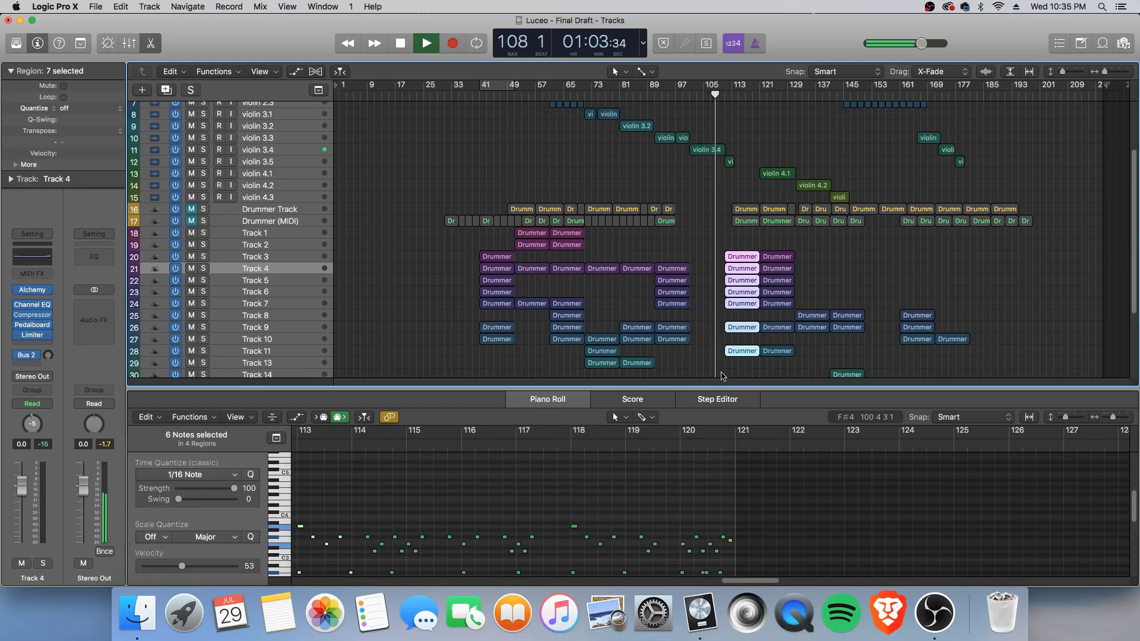
pyautogui.scroll(-5, 715, 335)
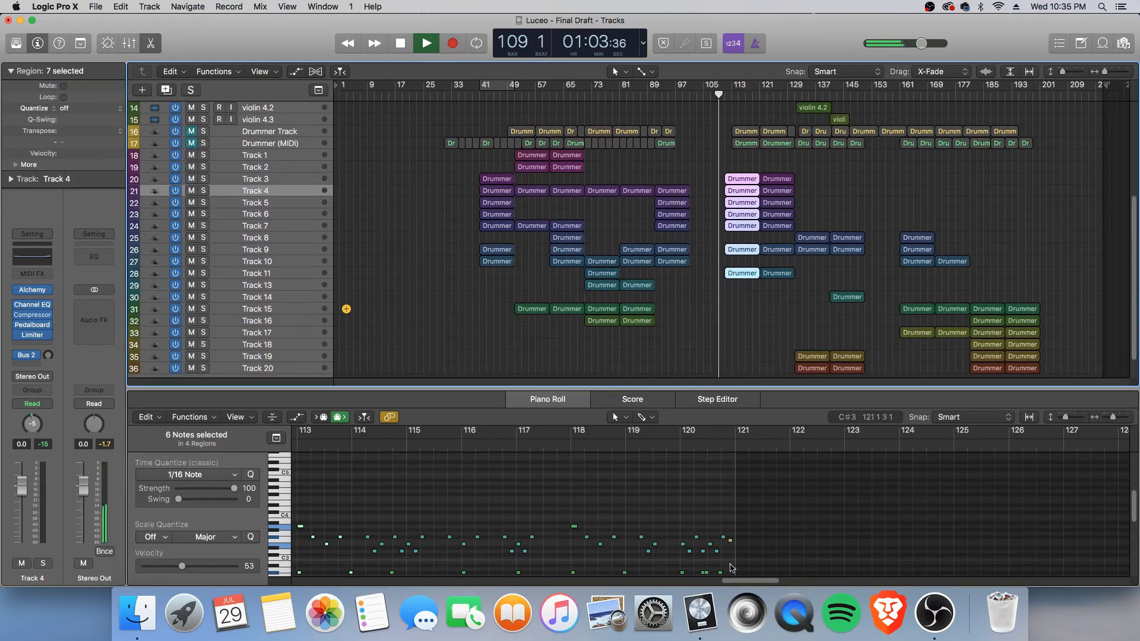
pyautogui.moveTo(735, 584); pyautogui.dragTo(723, 584)
pyautogui.scroll(-2, 641, 485)
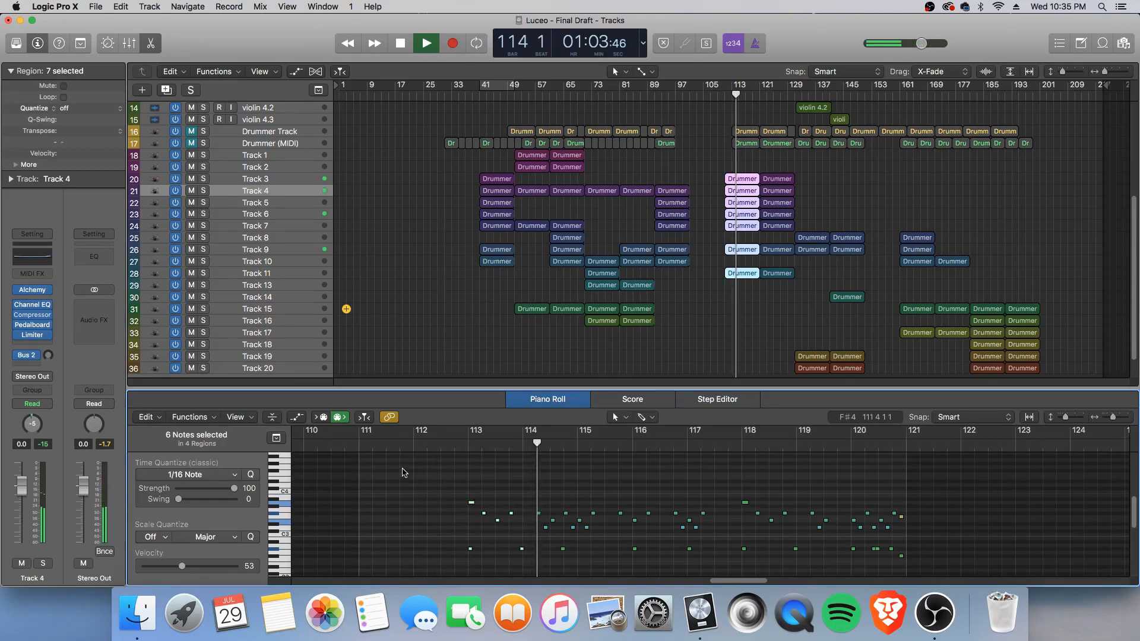
pyautogui.scroll(-2, 1052, 533)
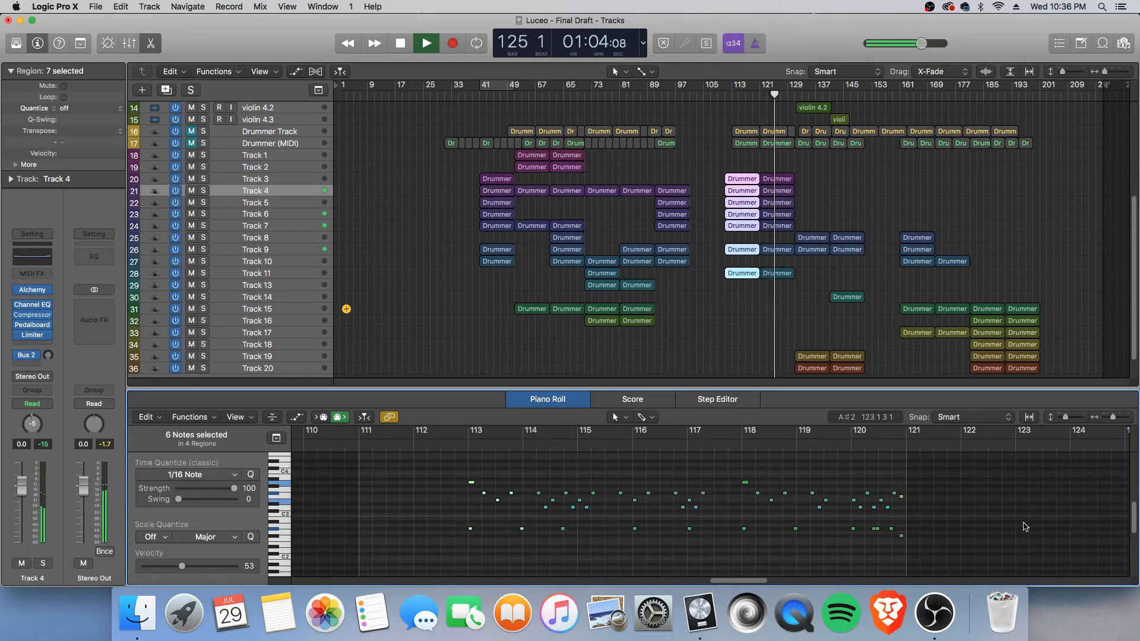
pyautogui.moveTo(779, 317); pyautogui.dragTo(783, 177)
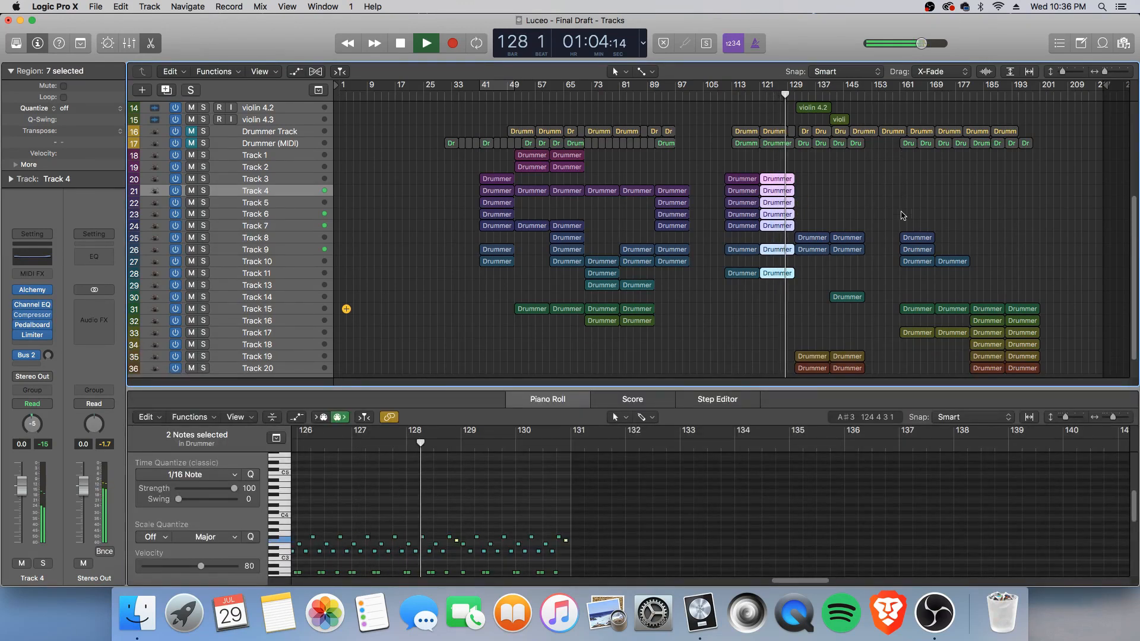
pyautogui.scroll(-2, 695, 493)
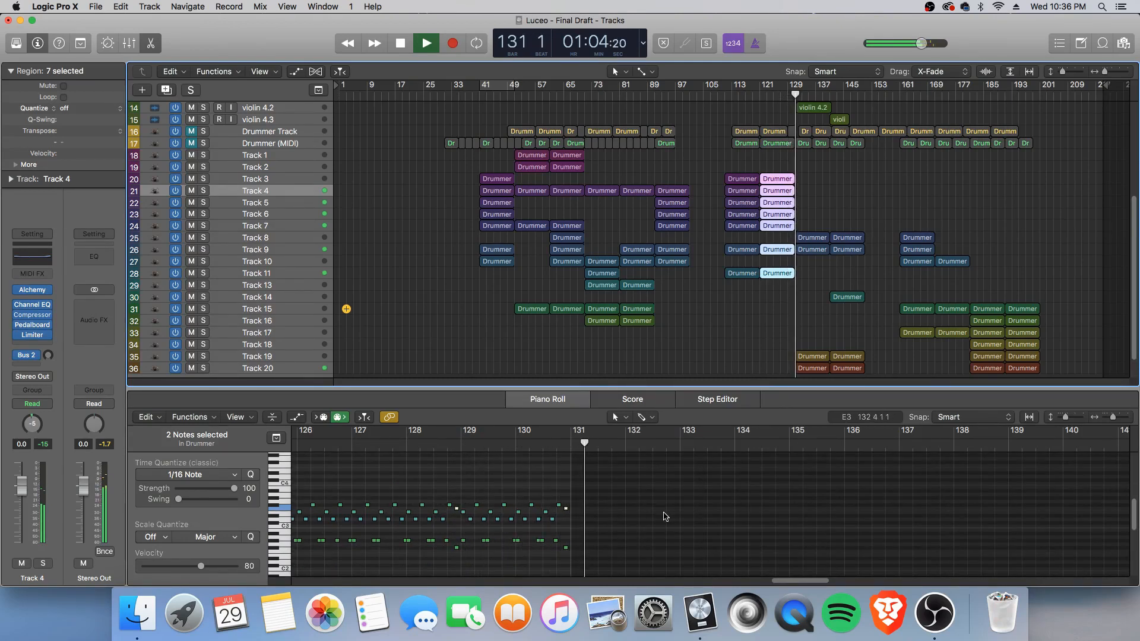
# Select the four regions starting at bar 131 on Tracks 8, 9, 19 and 20 and examine their notes in the Piano Roll.
pyautogui.scroll(-2, 795, 369)
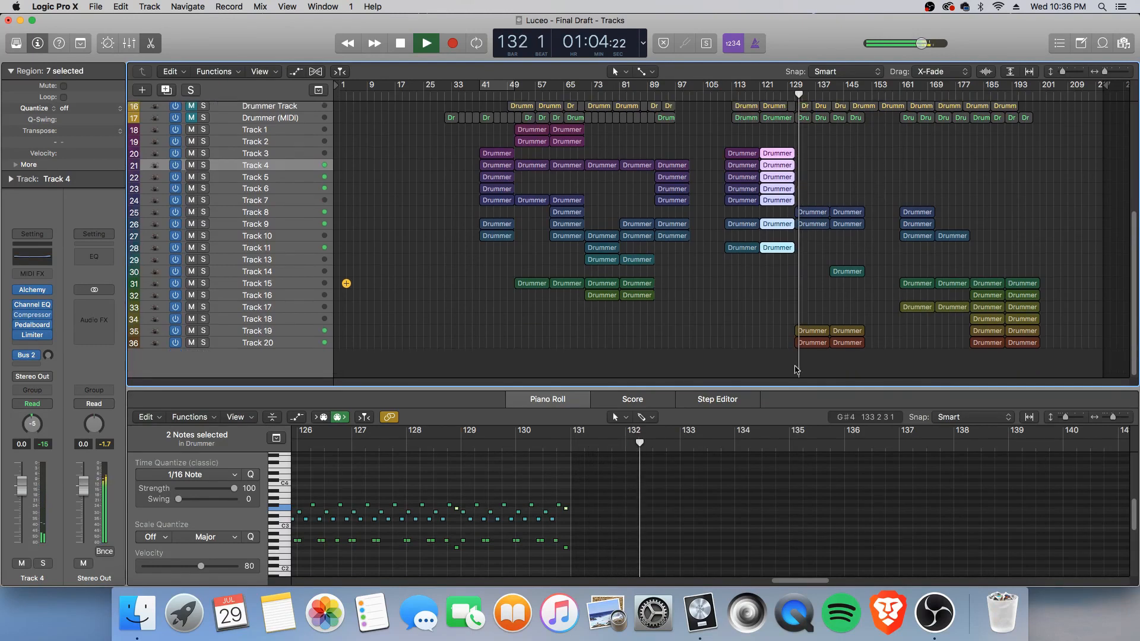
pyautogui.moveTo(797, 369); pyautogui.dragTo(810, 200)
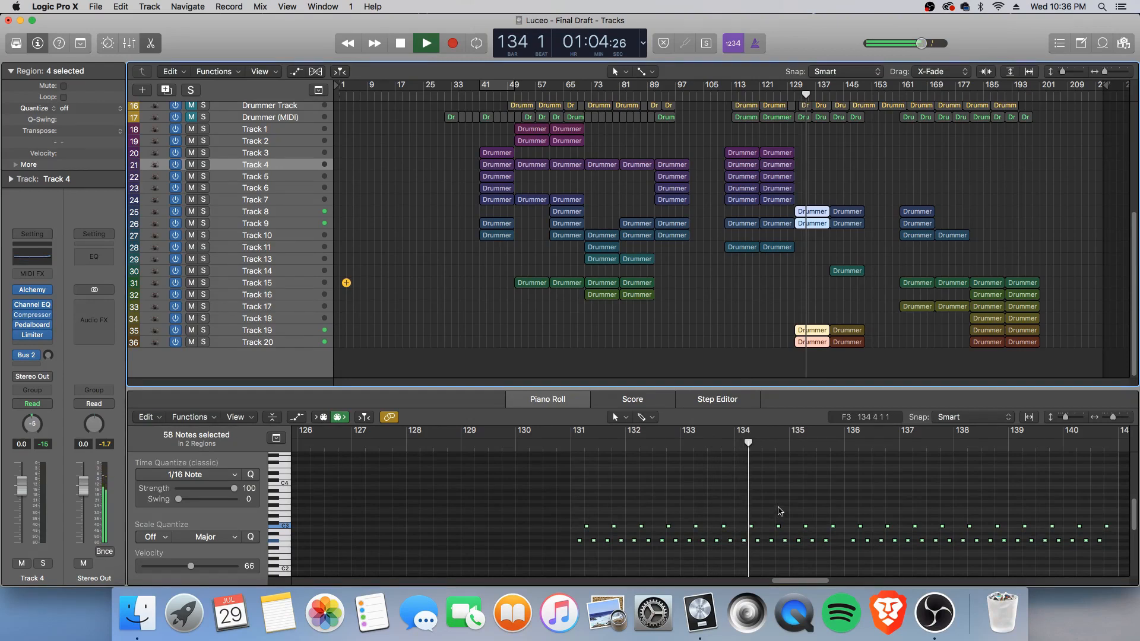
pyautogui.moveTo(1113, 418); pyautogui.dragTo(1111, 418)
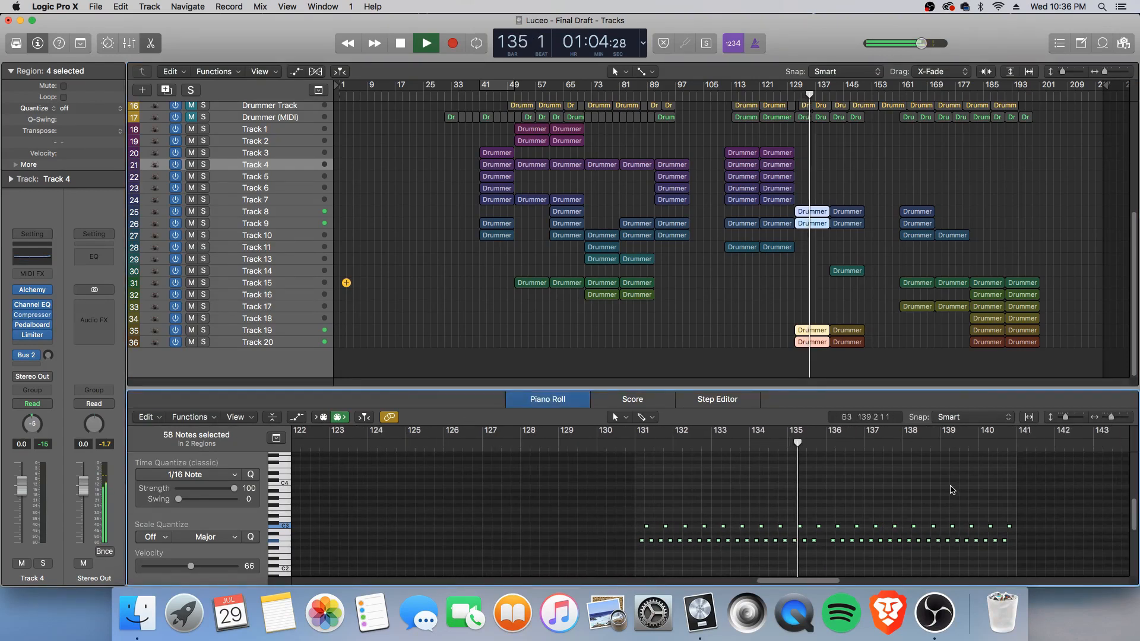
pyautogui.scroll(10, 953, 489)
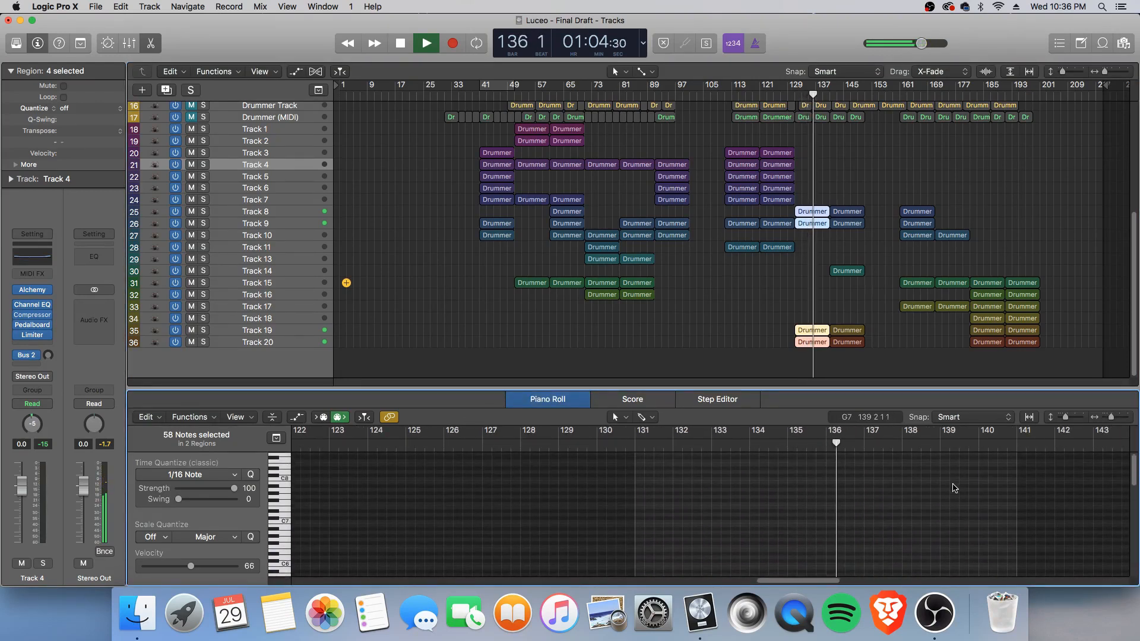
pyautogui.scroll(-10, 953, 488)
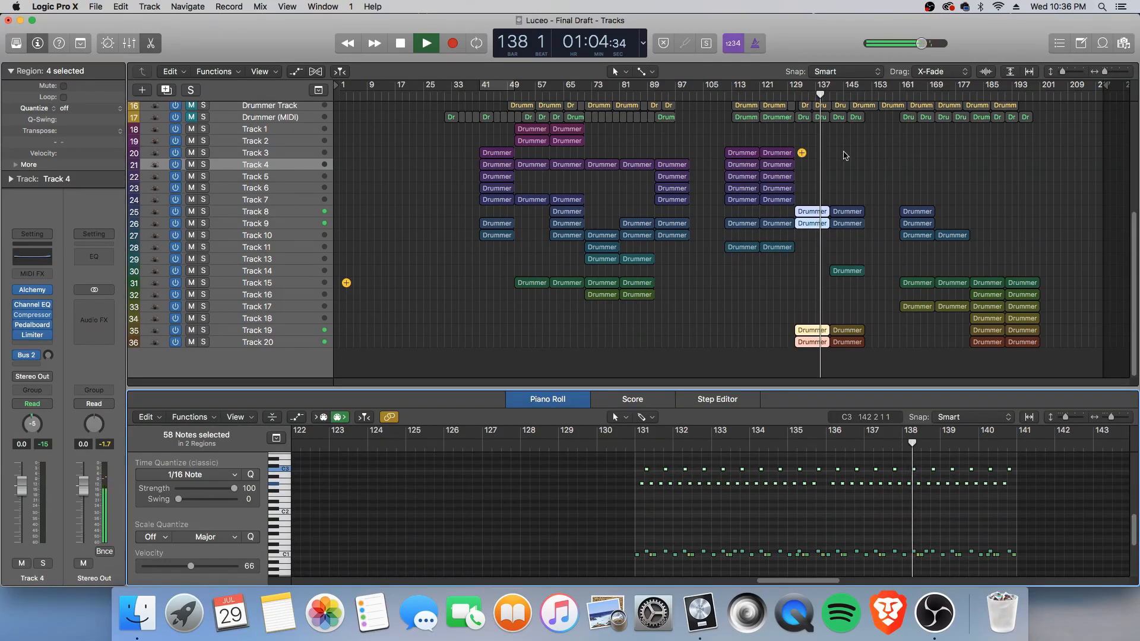
# Select the five regions starting at bar 141 on Tracks 8, 9, 14, 19 and 20 and examine their notes in the Piano Roll.
pyautogui.moveTo(846, 158); pyautogui.dragTo(851, 299)
pyautogui.moveTo(850, 339); pyautogui.dragTo(851, 343)
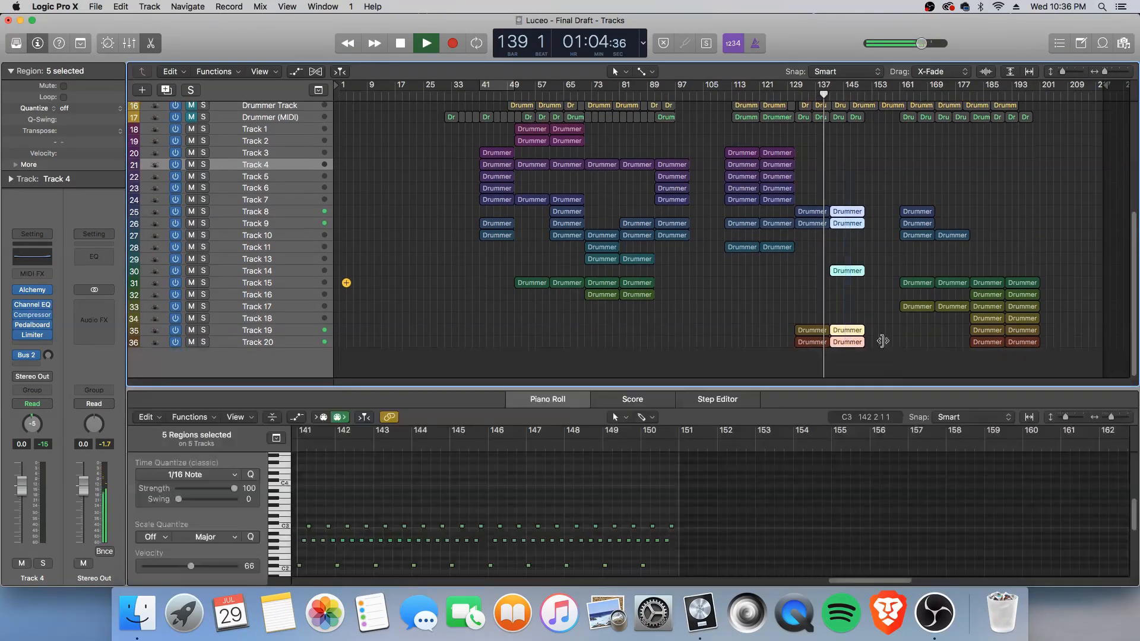
pyautogui.moveTo(854, 580); pyautogui.dragTo(839, 579)
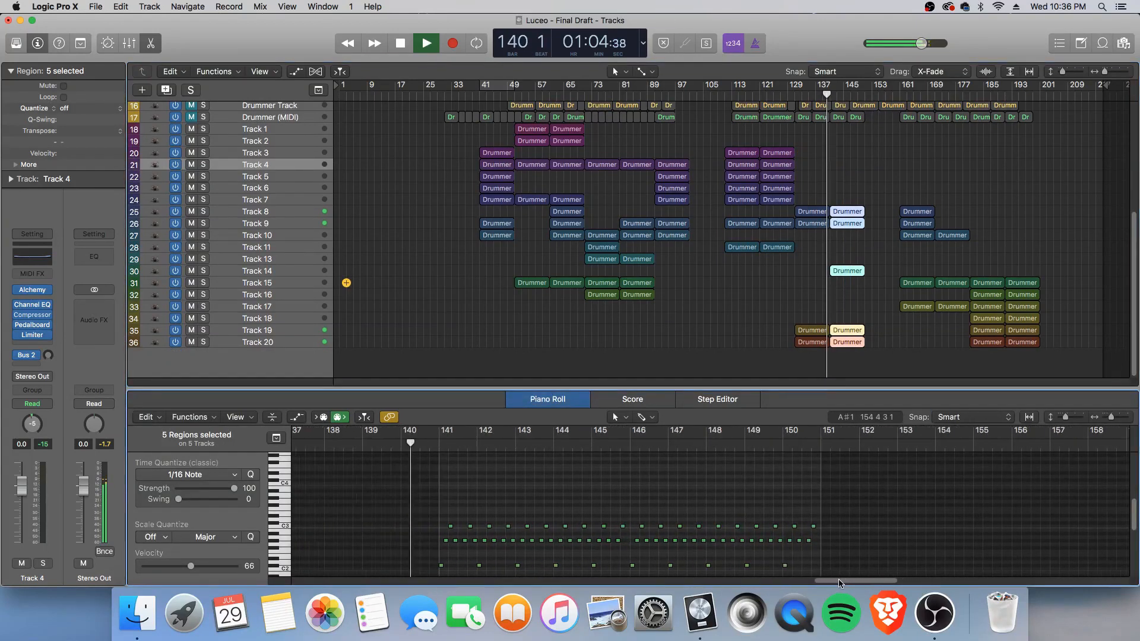
pyautogui.scroll(-2, 975, 501)
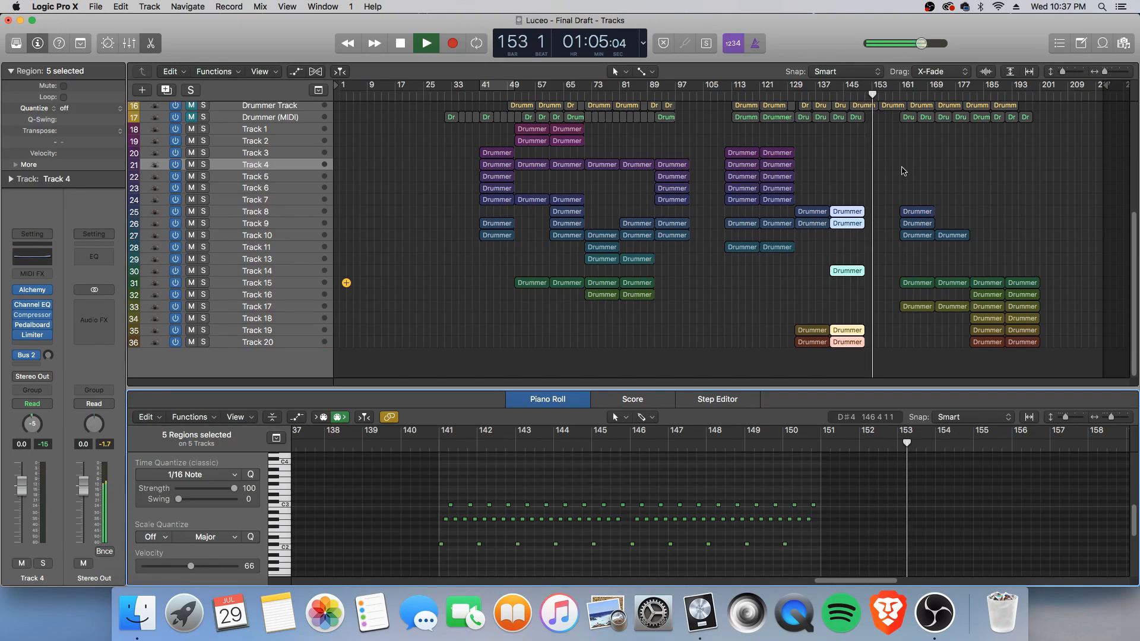
# Select the five regions starting at bar 161 on Tracks 8, 9, 10, 15 and 17 and examine their notes in the Piano Roll.
pyautogui.moveTo(902, 171); pyautogui.dragTo(910, 338)
pyautogui.scroll(1, 1019, 212)
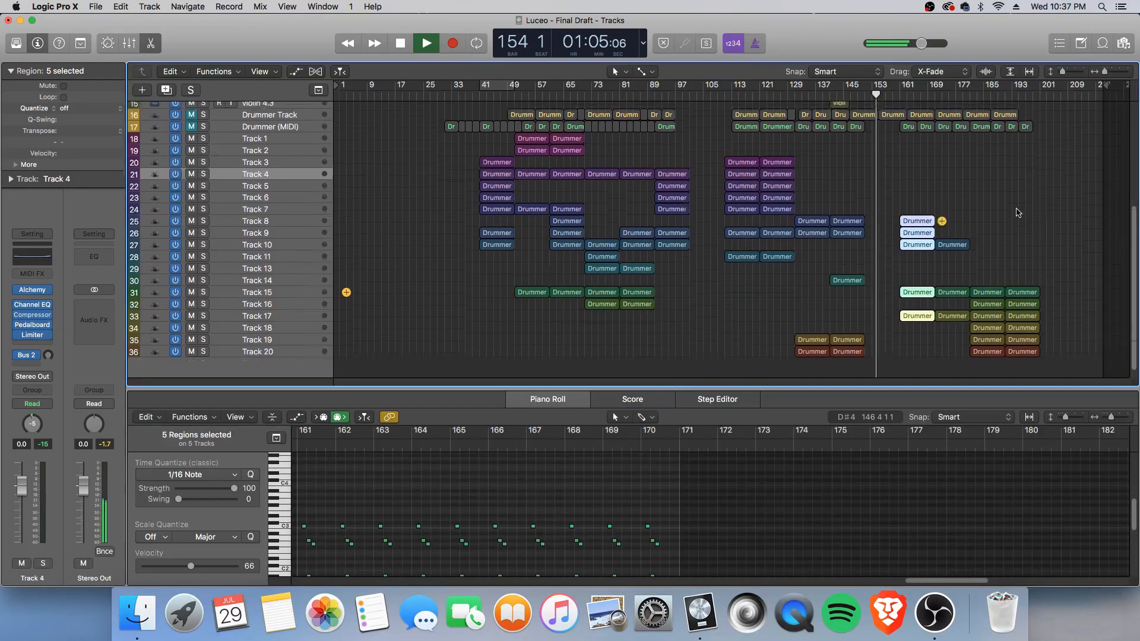
pyautogui.scroll(5, 1018, 213)
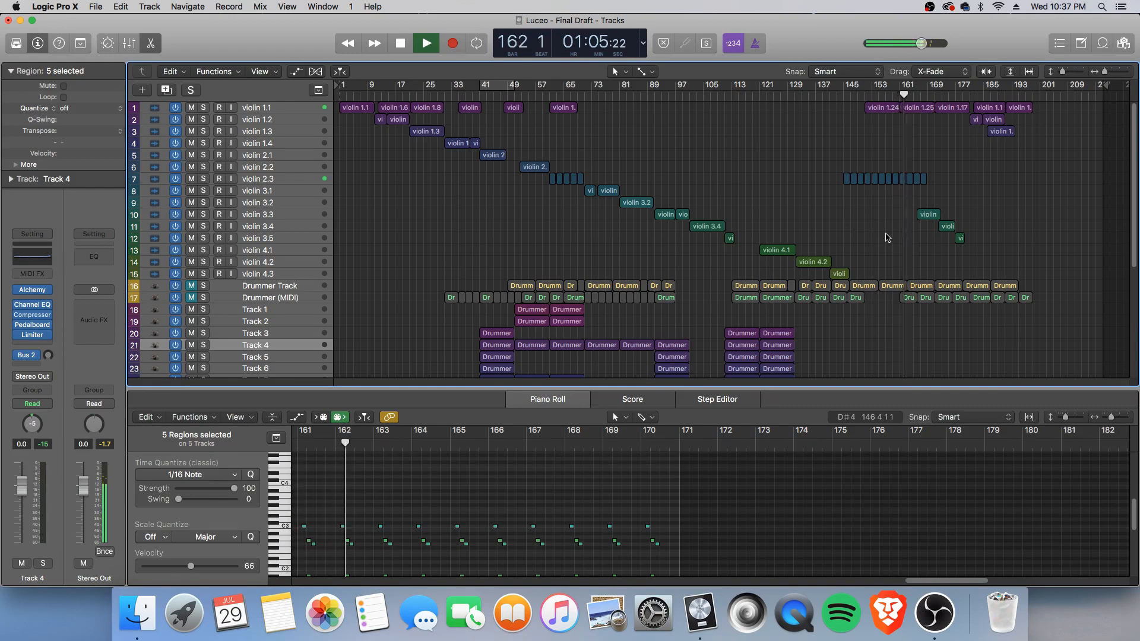
pyautogui.scroll(-5, 887, 233)
pyautogui.scroll(-2, 881, 329)
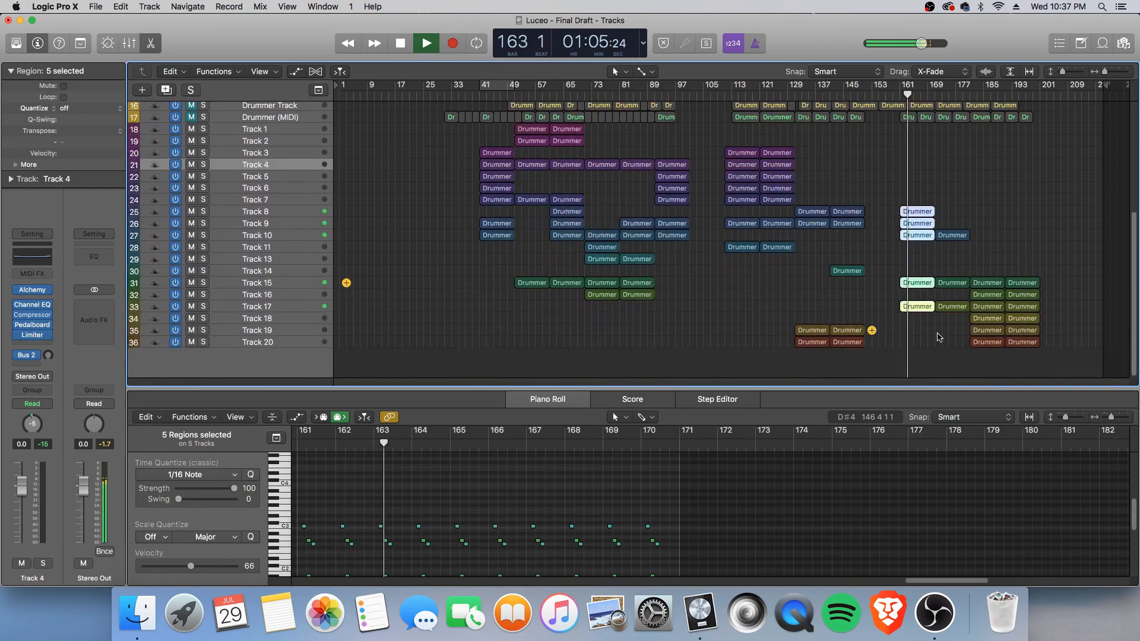
pyautogui.scroll(-2, 868, 475)
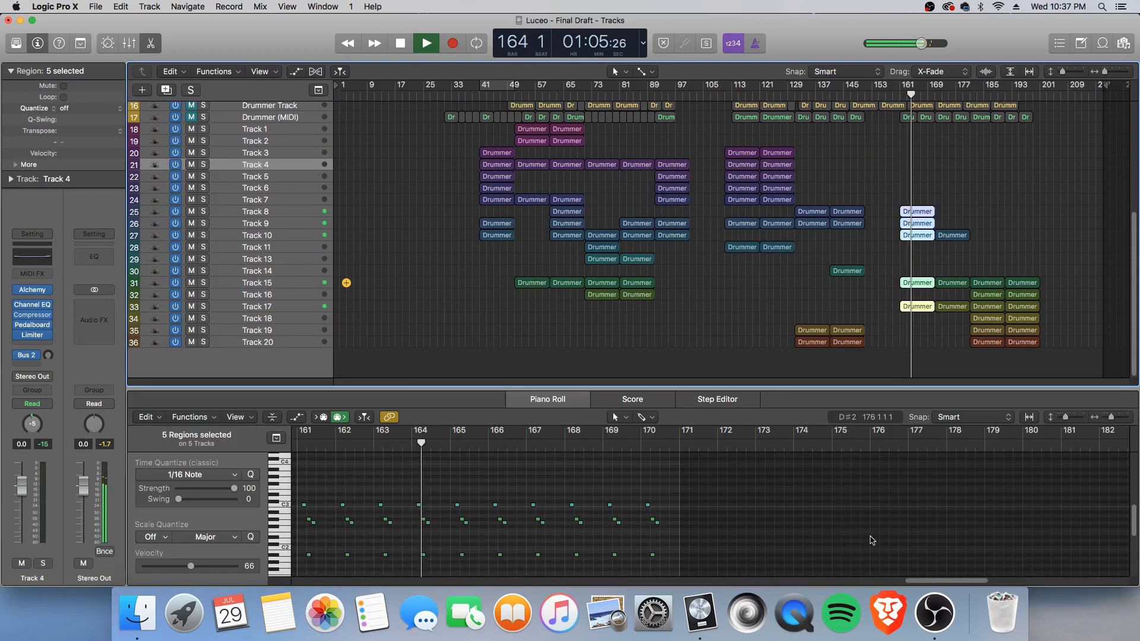
pyautogui.moveTo(922, 581); pyautogui.dragTo(913, 581)
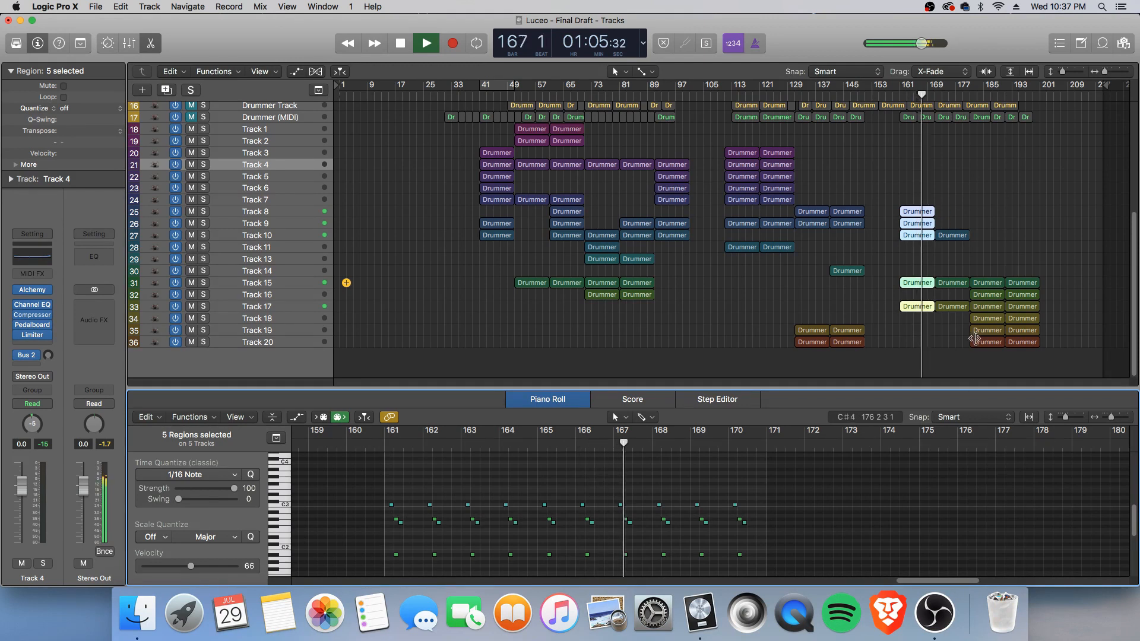
# Select the three regions starting at bar 171 on Tracks 10, 15 and 17 and examine their notes in the Piano Roll.
pyautogui.moveTo(958, 330); pyautogui.dragTo(957, 226)
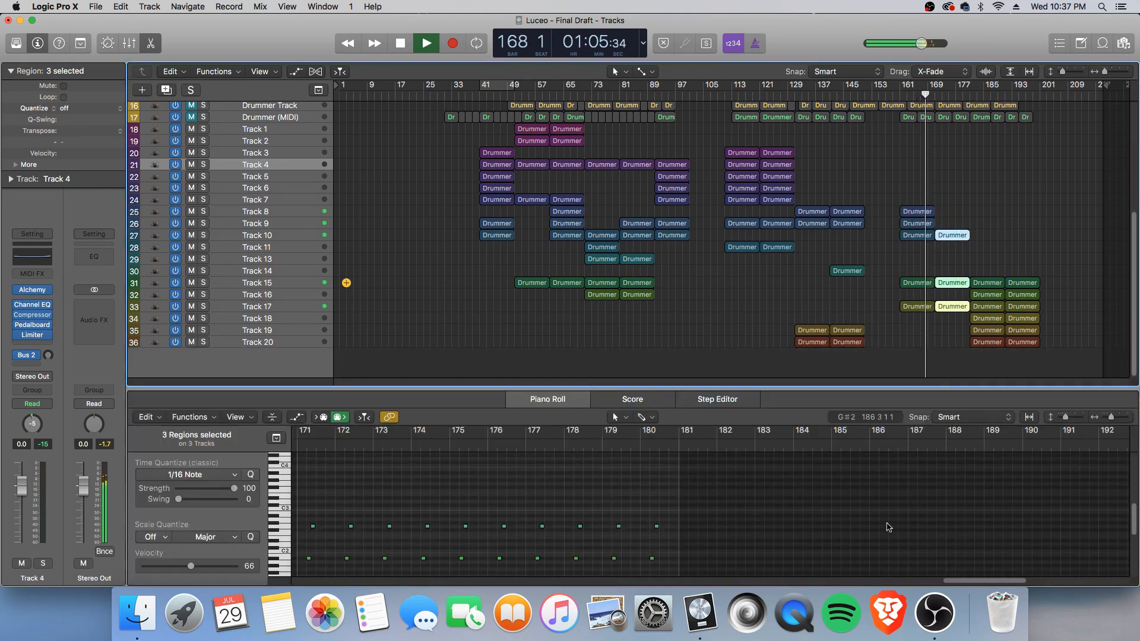
pyautogui.scroll(-3, 926, 528)
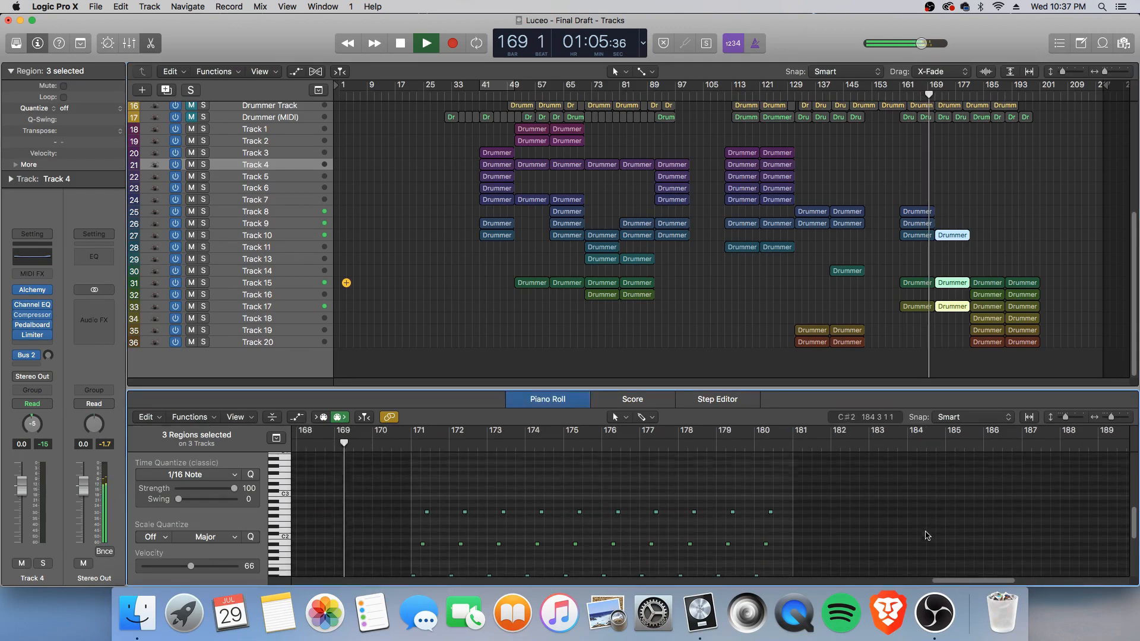
pyautogui.scroll(-1, 919, 523)
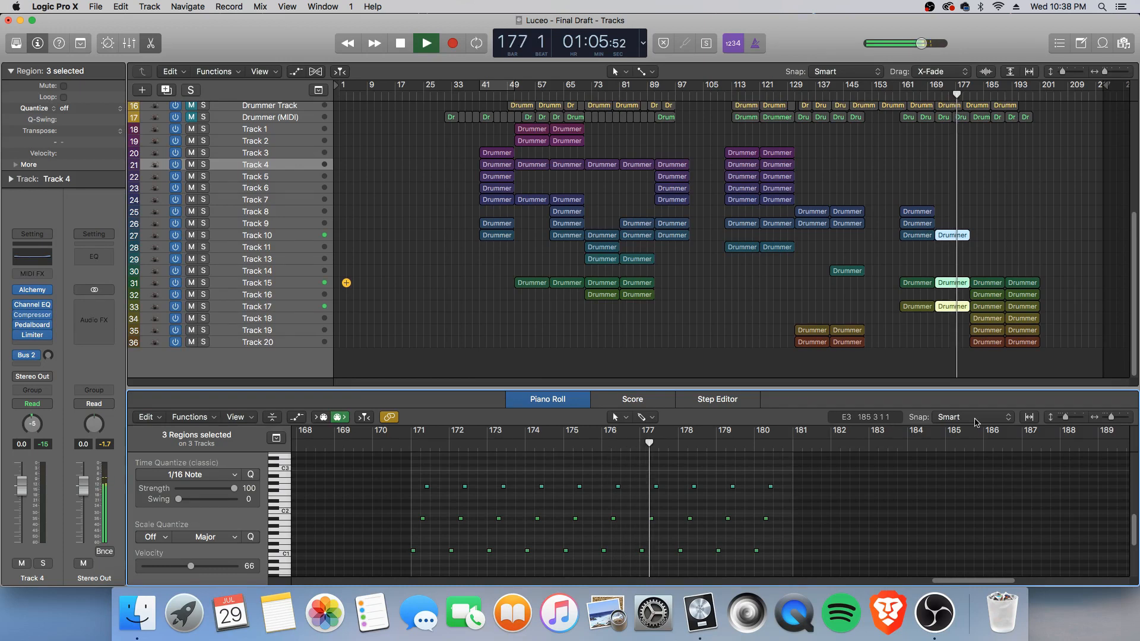
# Select the twelve regions starting at bars 181 and 191 on Tracks 15 to 20 and examine their notes in the Piano Roll.
pyautogui.moveTo(1002, 371); pyautogui.dragTo(985, 277)
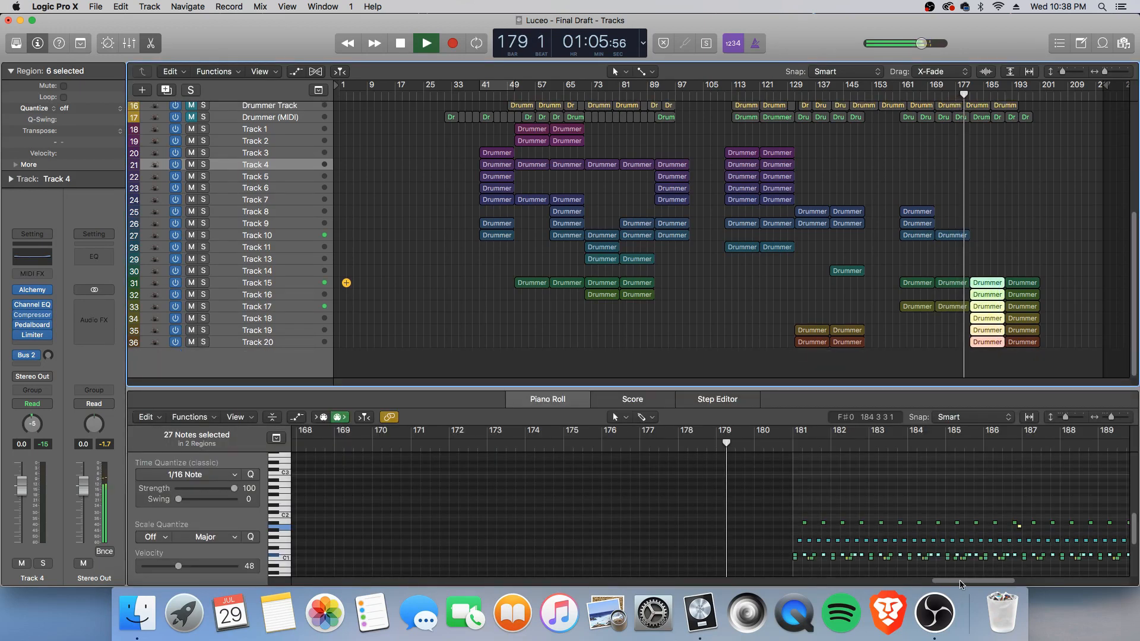
pyautogui.moveTo(959, 580); pyautogui.dragTo(991, 579)
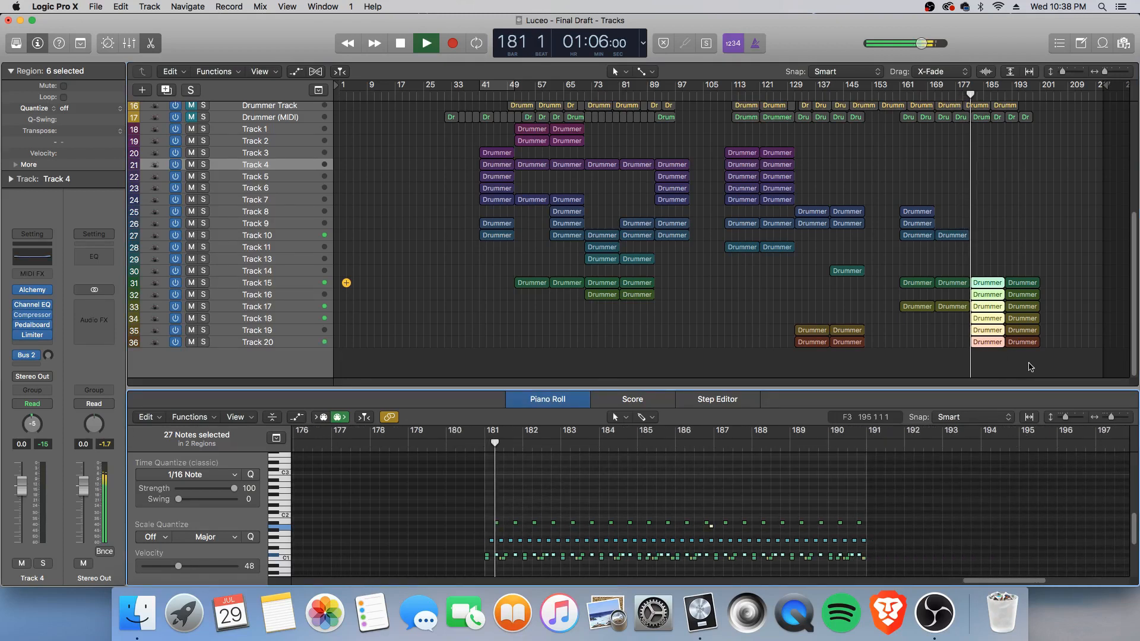
pyautogui.moveTo(1034, 366); pyautogui.dragTo(993, 281)
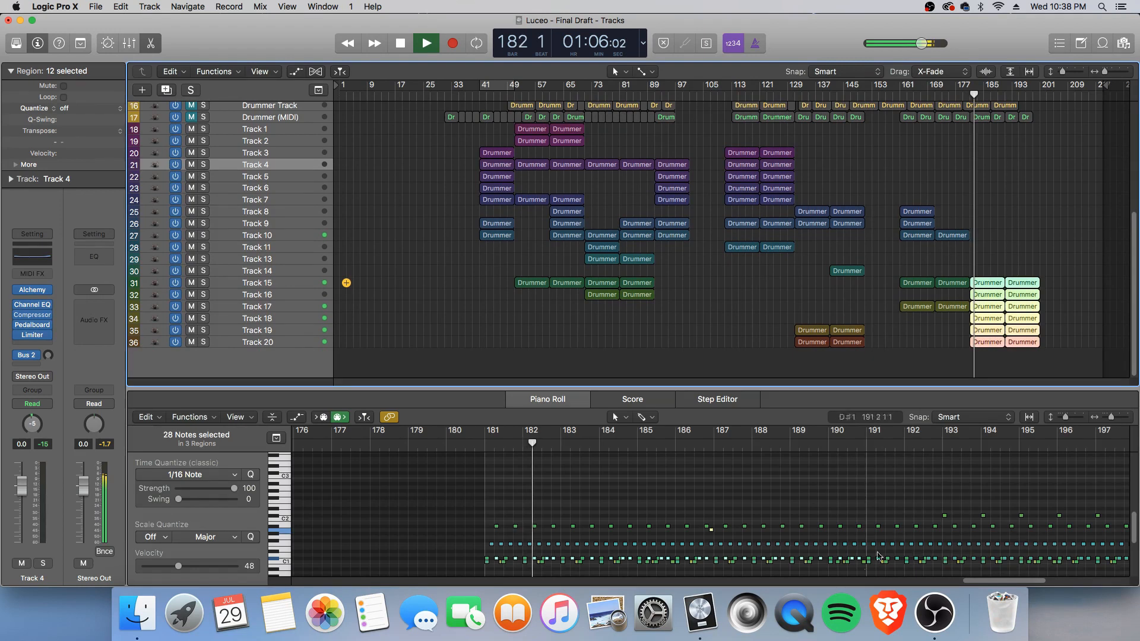
pyautogui.moveTo(1009, 585); pyautogui.dragTo(1029, 585)
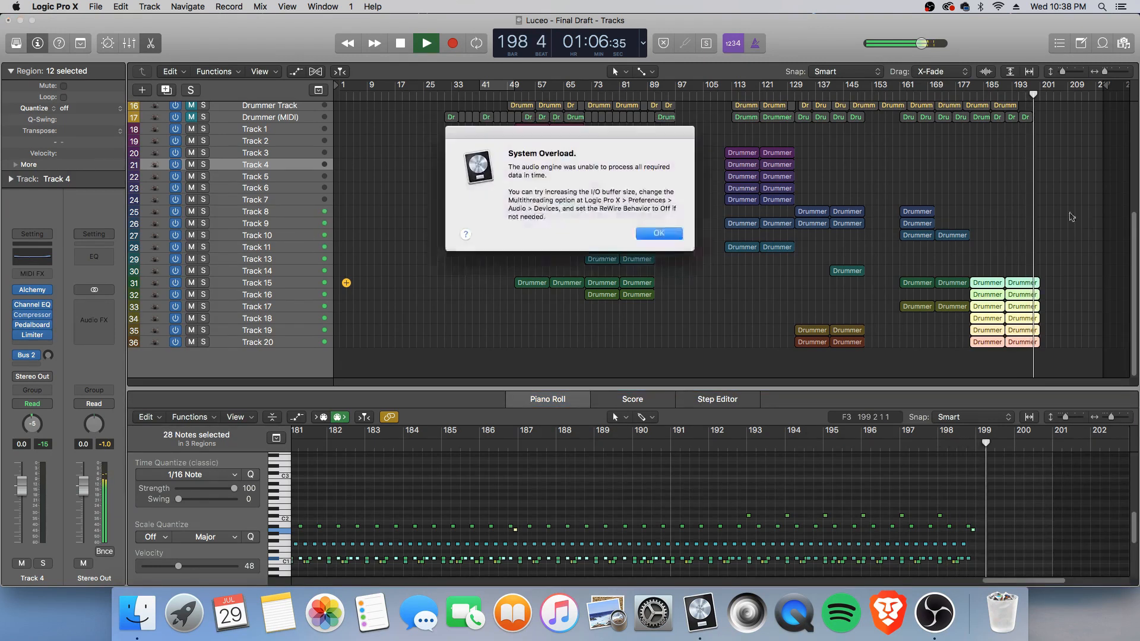
# Dismiss the System Overload alert, stop playback and clear the note selection in the Piano Roll.
pyautogui.click(658, 236)
pyautogui.press('space')
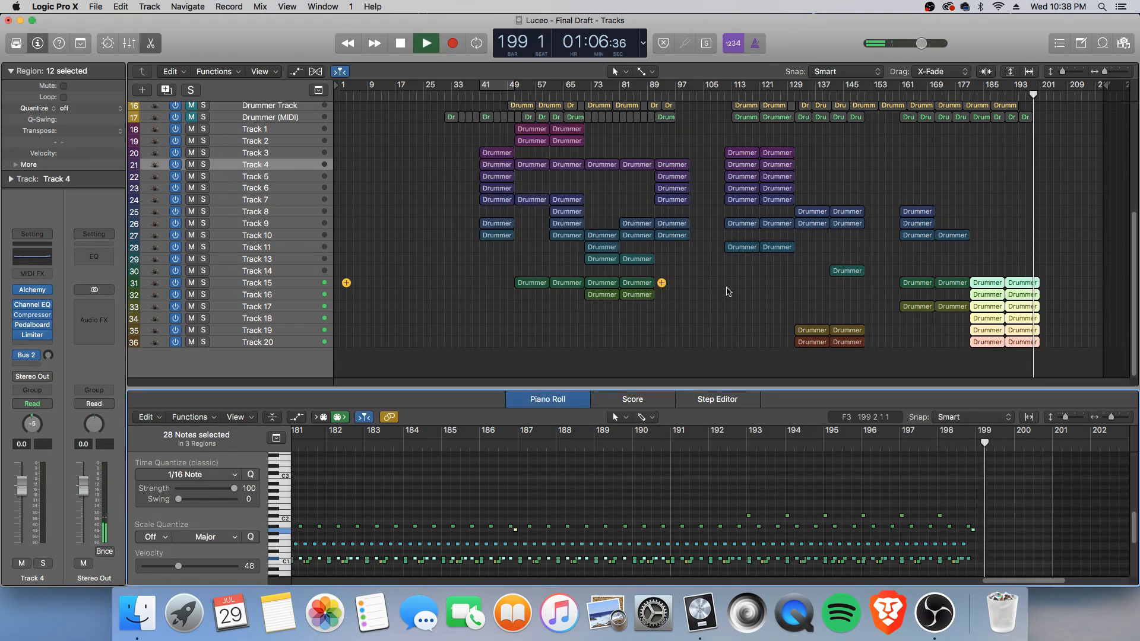
pyautogui.press('space')
pyautogui.click(977, 545)
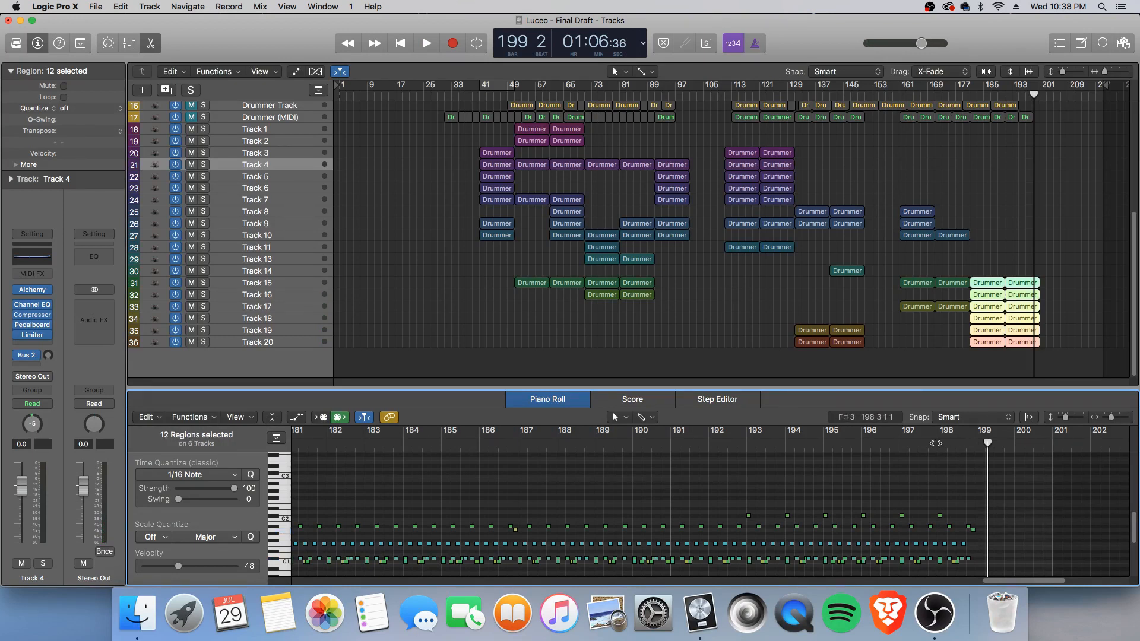
# Play the end of the selected drum regions from bar 196 and stop at bar 200.
pyautogui.click(936, 441)
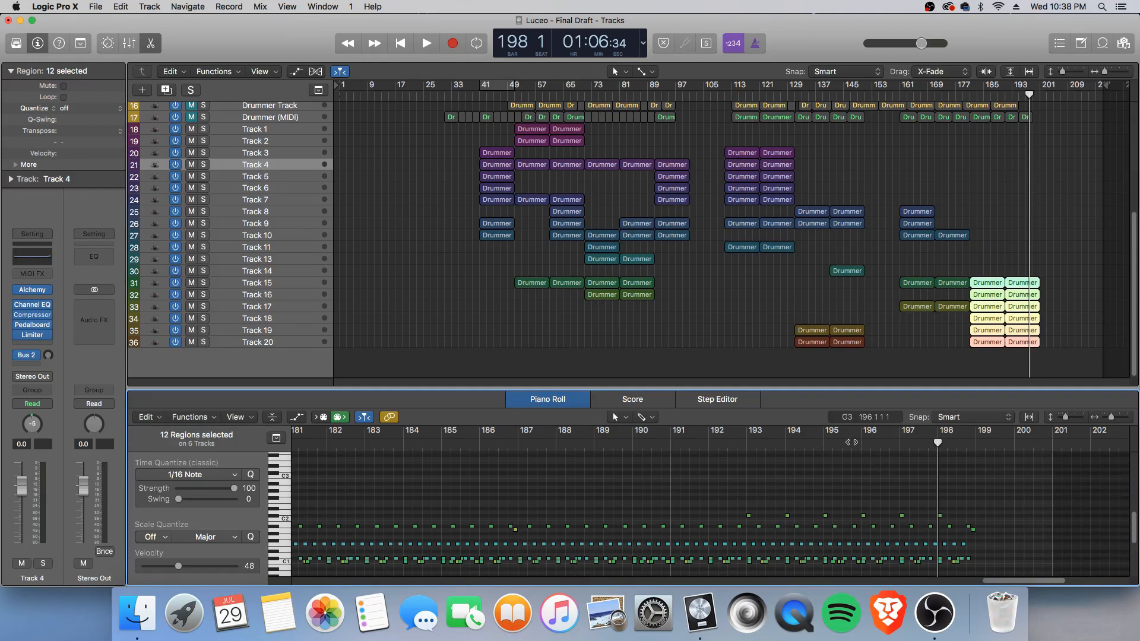
pyautogui.moveTo(940, 443); pyautogui.dragTo(861, 451)
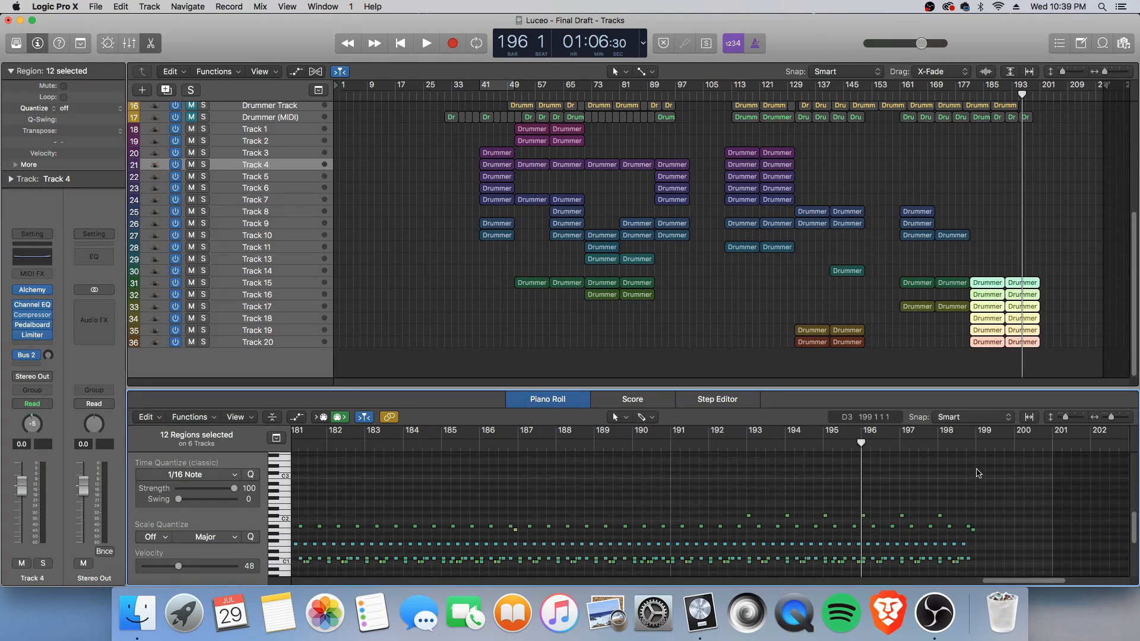
pyautogui.press('space')
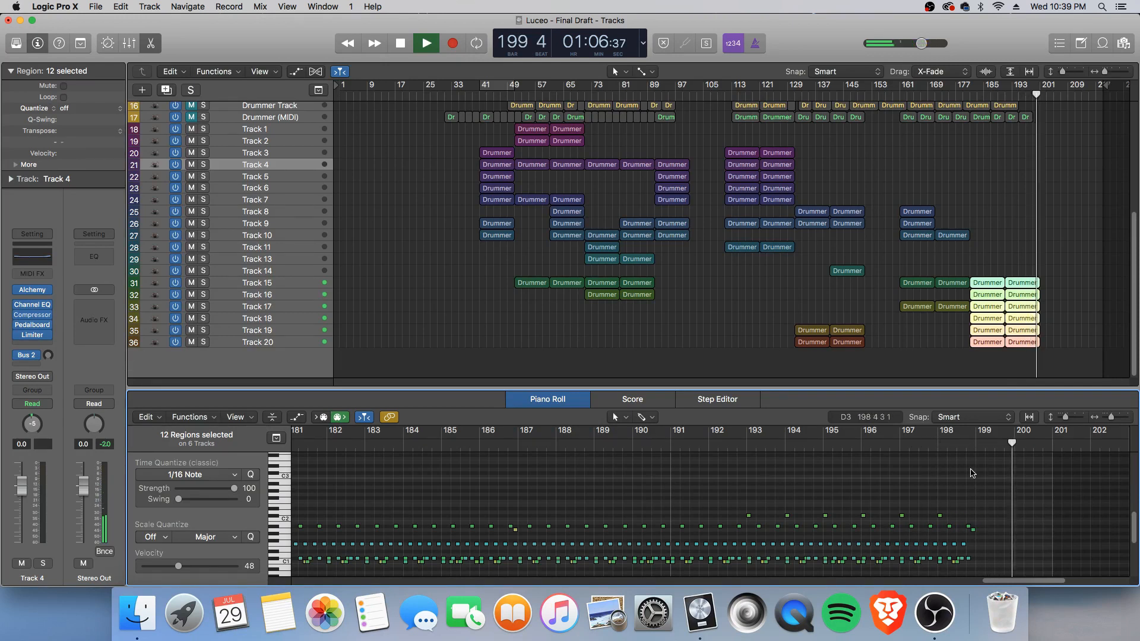
pyautogui.press('space')
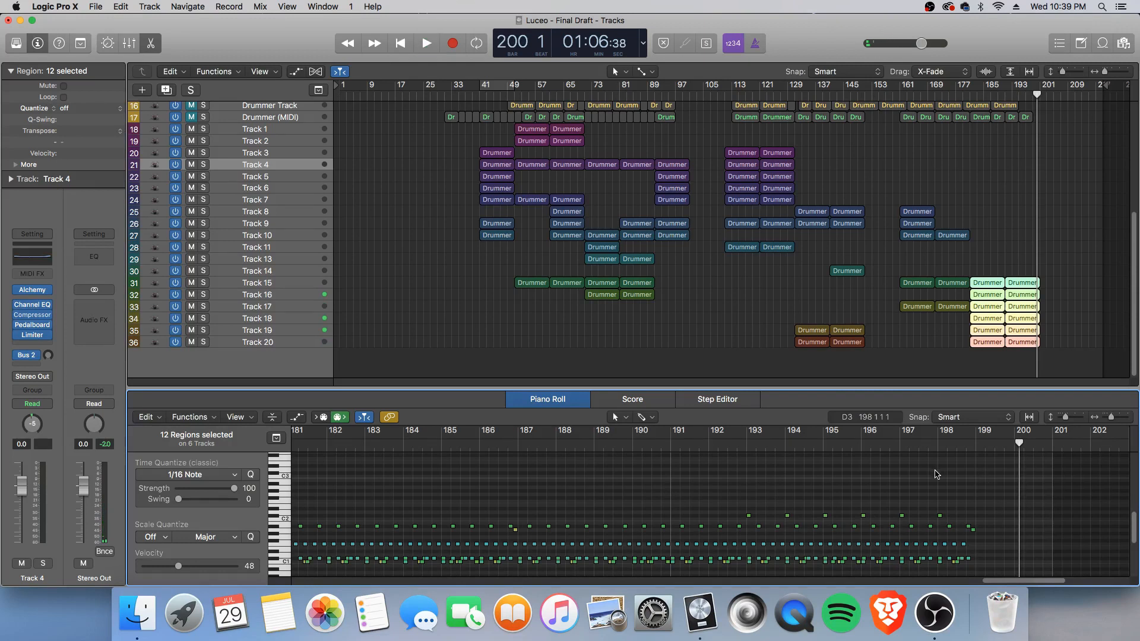
# Deselect the regions and close the editor pane, then place the playhead at bar 41.
pyautogui.click(1066, 371)
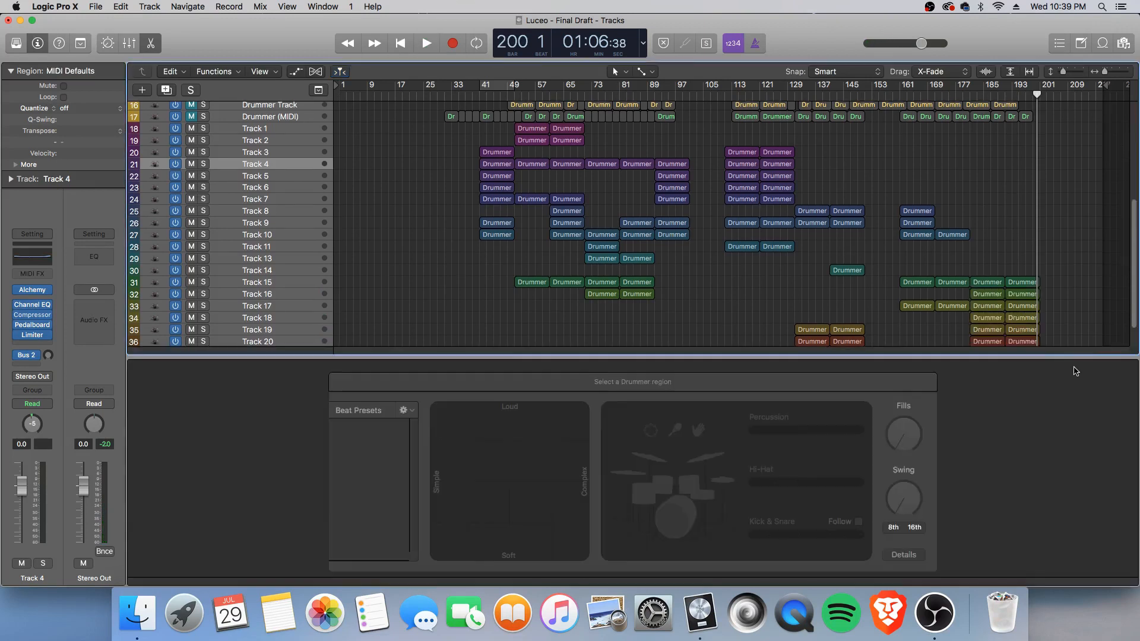
pyautogui.moveTo(680, 287)
pyautogui.press('e')
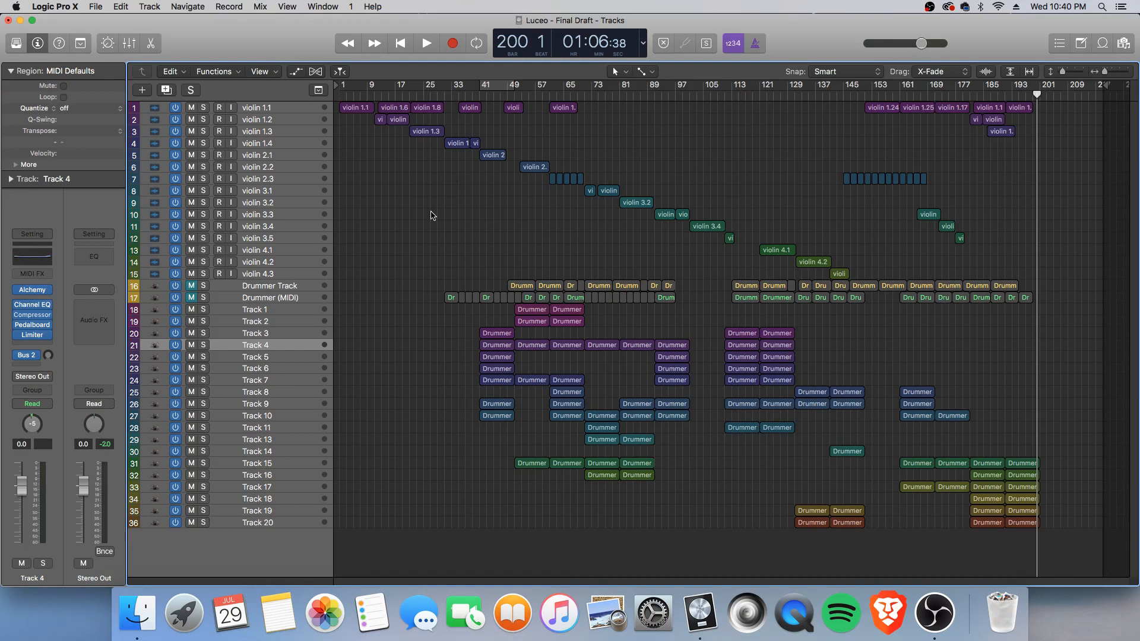
pyautogui.moveTo(466, 95)
pyautogui.mouseDown()
pyautogui.moveTo(447, 95)
pyautogui.moveTo(479, 97)
pyautogui.mouseUp()
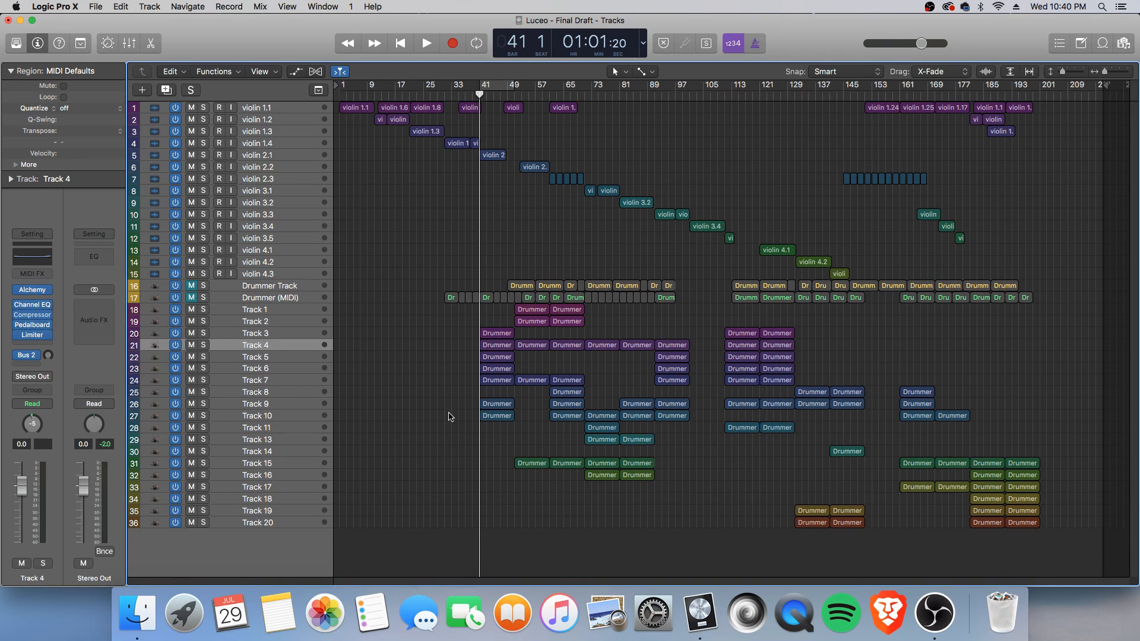